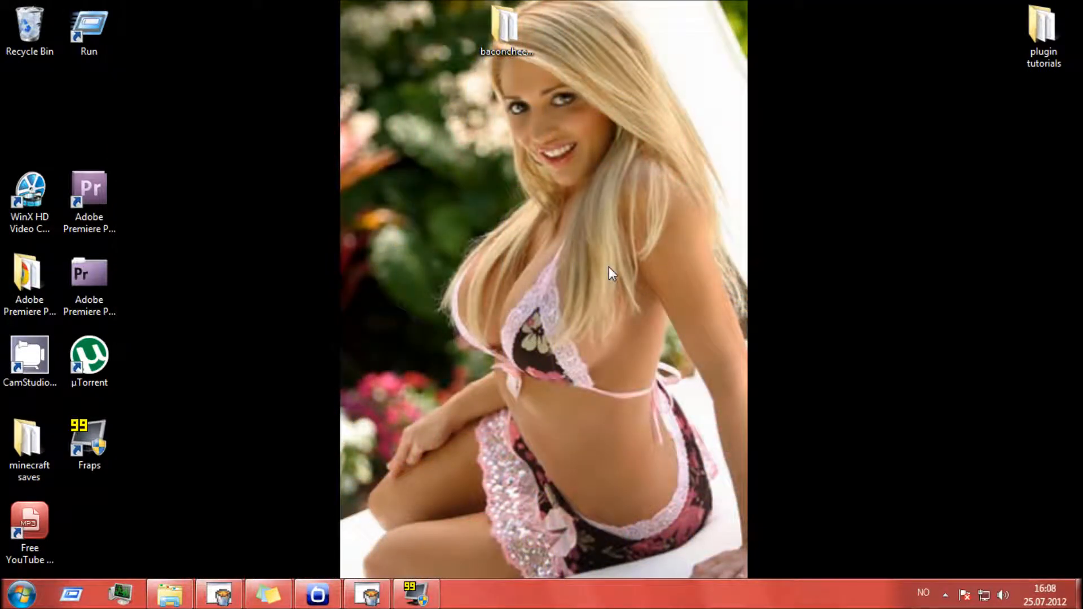
- Switch to BukkitGUI and examine the server startup output in the console log
left_click(466, 558)
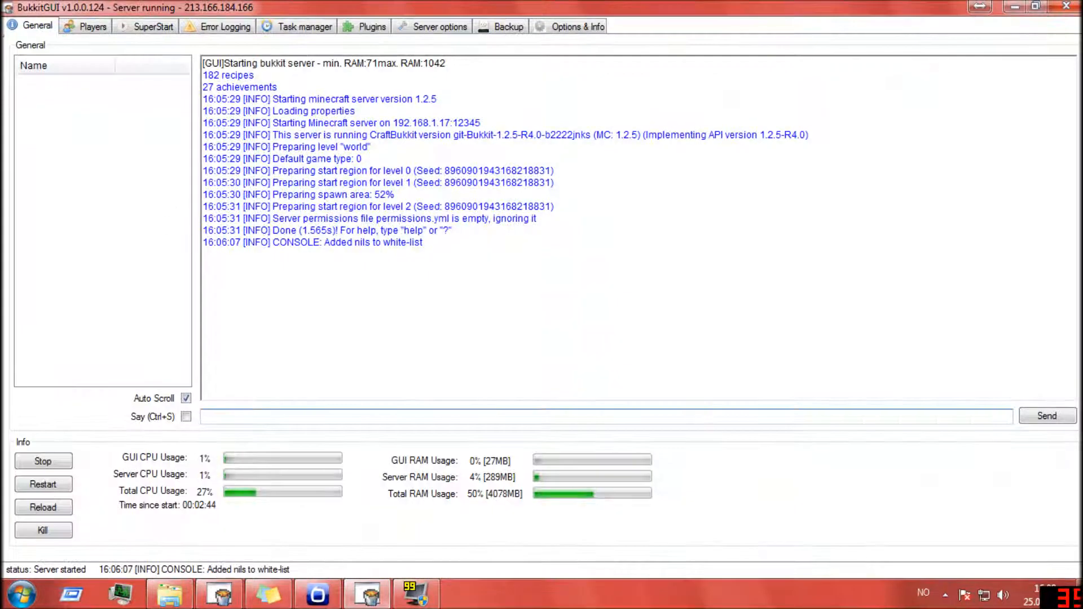
left_click_drag(273, 123, 383, 182)
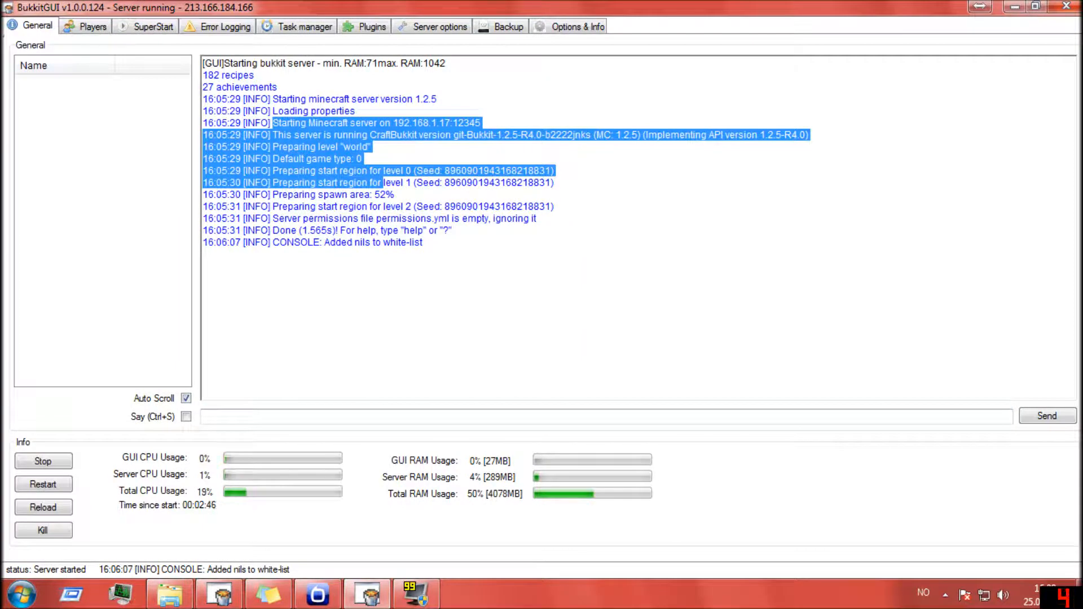
left_click(203, 254)
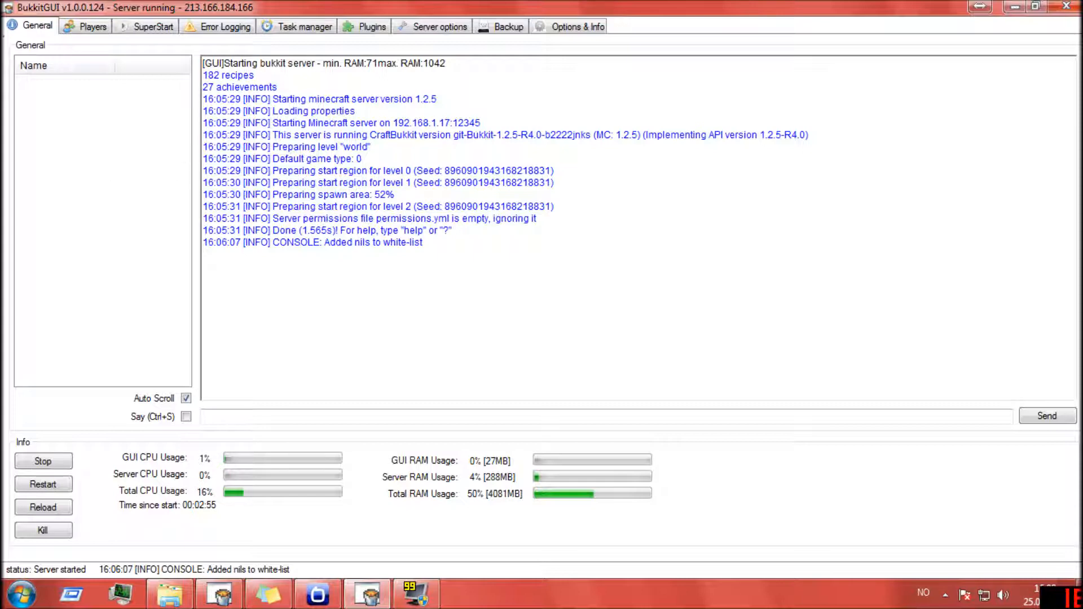
left_click_drag(202, 254, 202, 59)
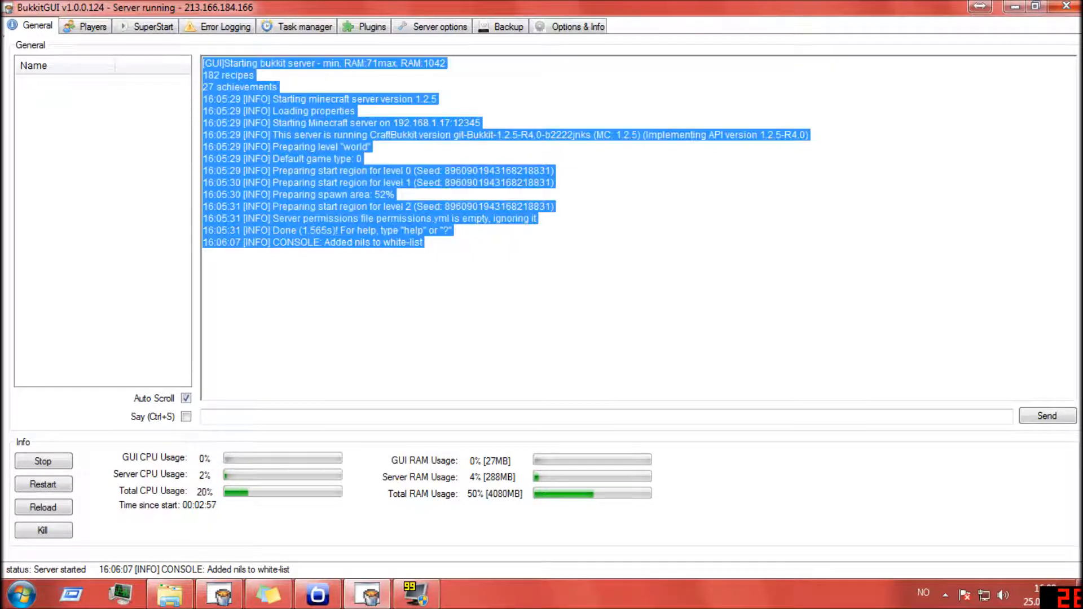
left_click(203, 254)
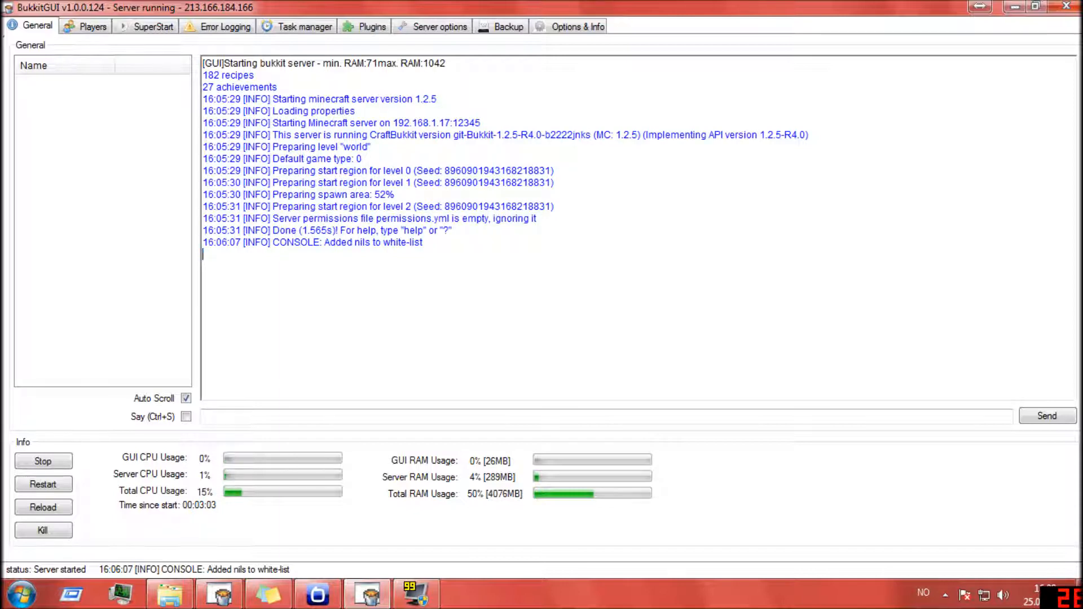
- Remove the previously added player from the server whitelist using the whitelist remove console command
left_click(204, 417)
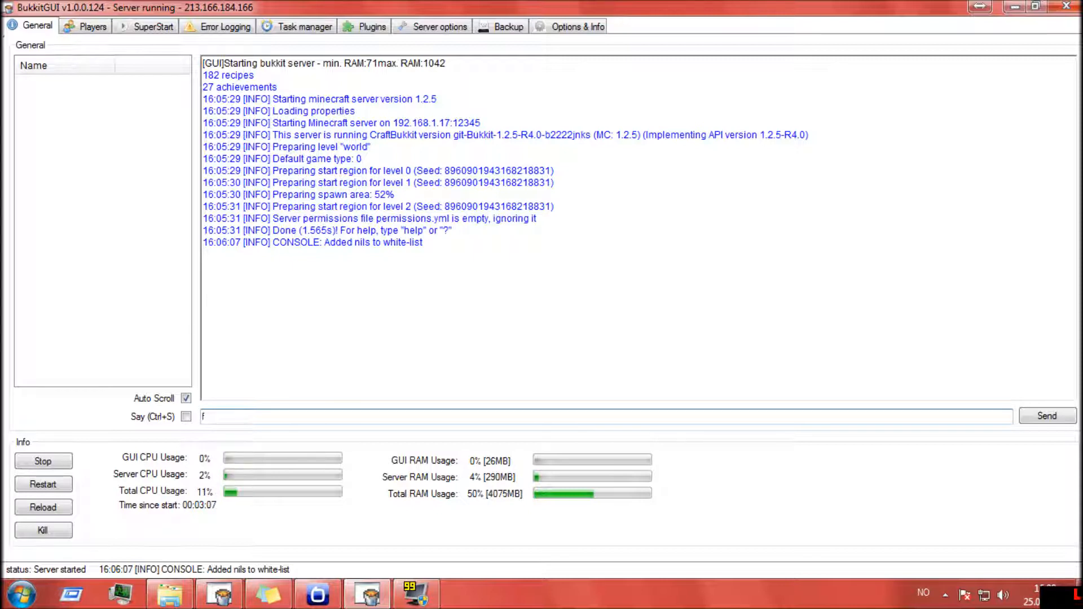
type("fwh")
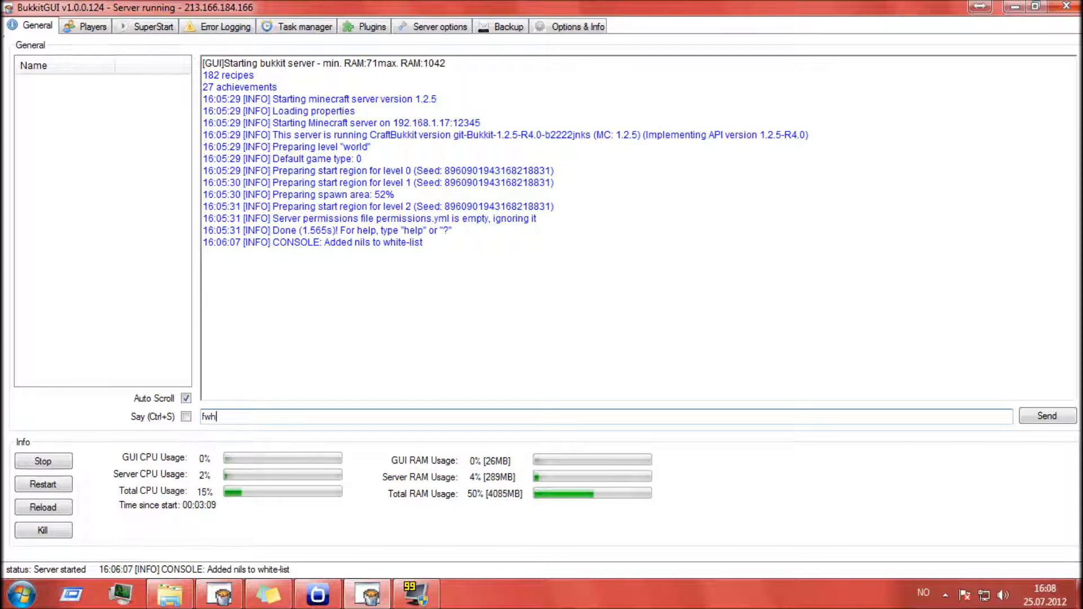
type("itelist remove nils")
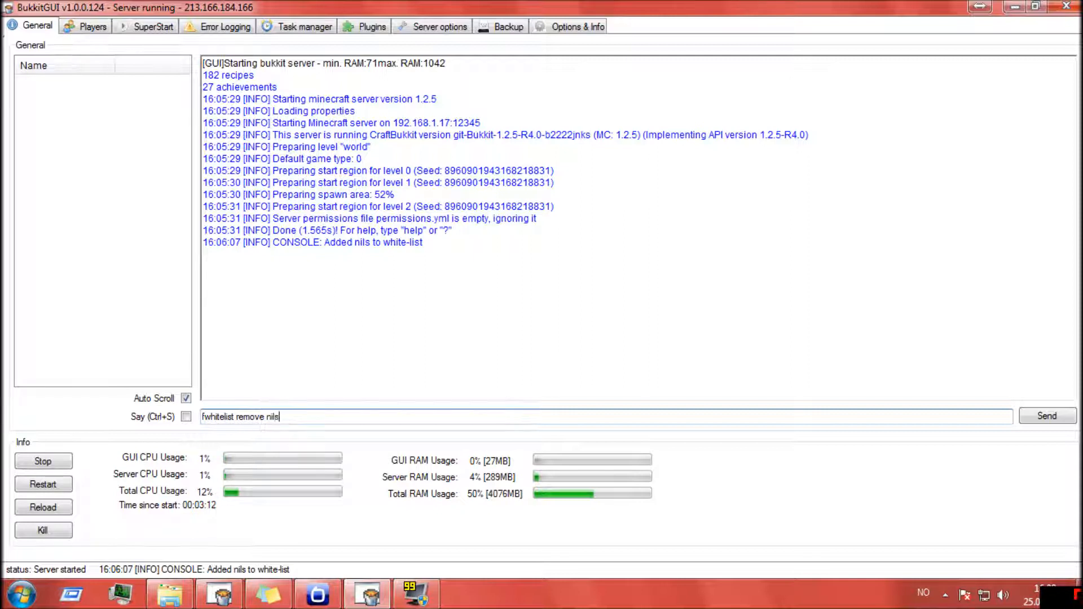
key("Return")
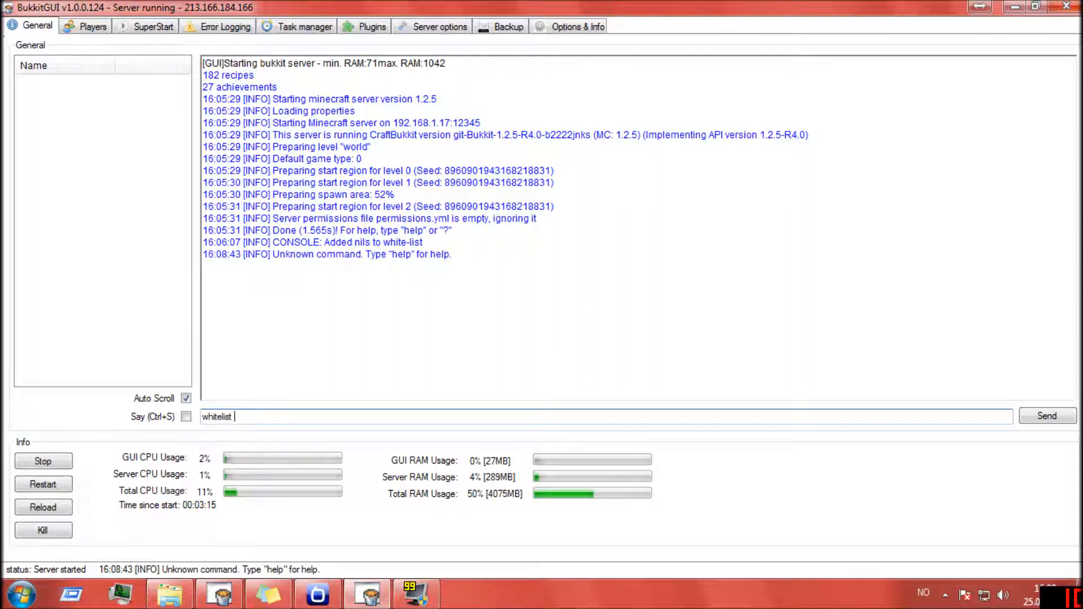
type("whitelist remove nils")
key("Return")
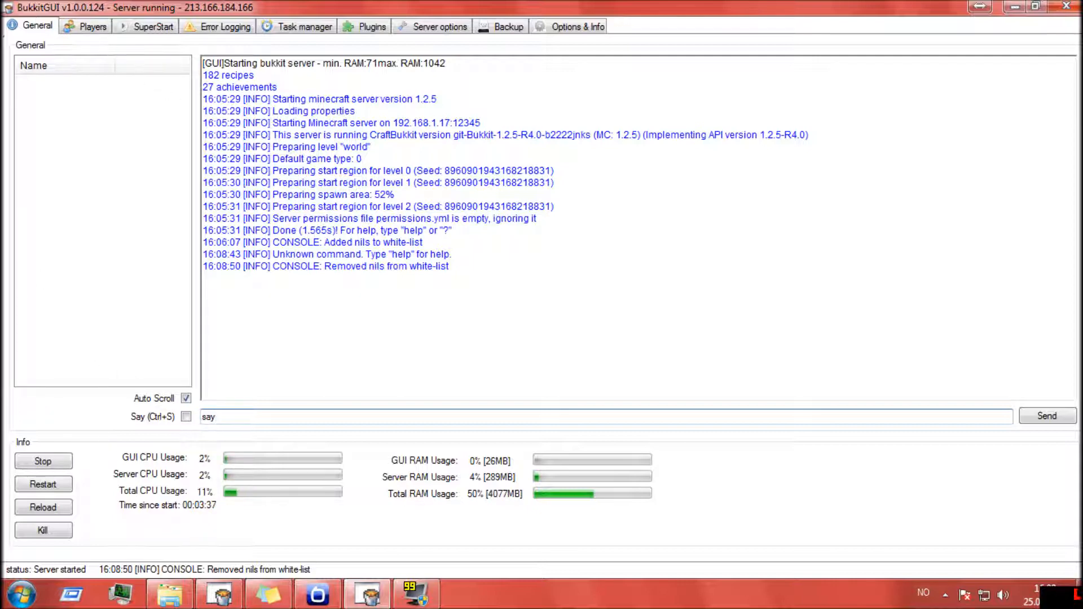
- Broadcast "lol" with the say command, send several short test messages in Say mode, and turn that mode off
key("Return")
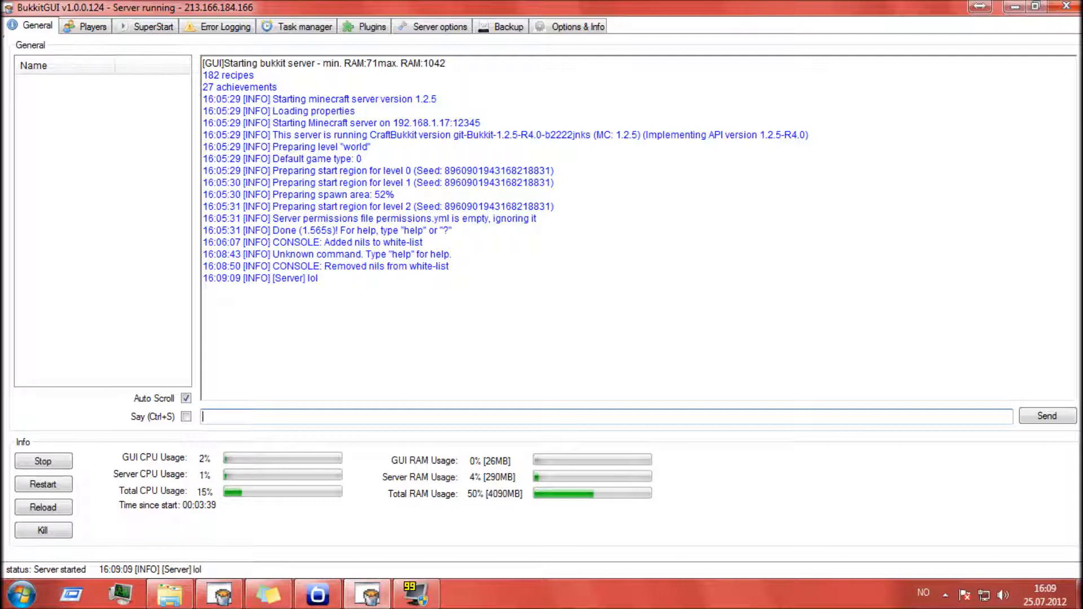
left_click(189, 420)
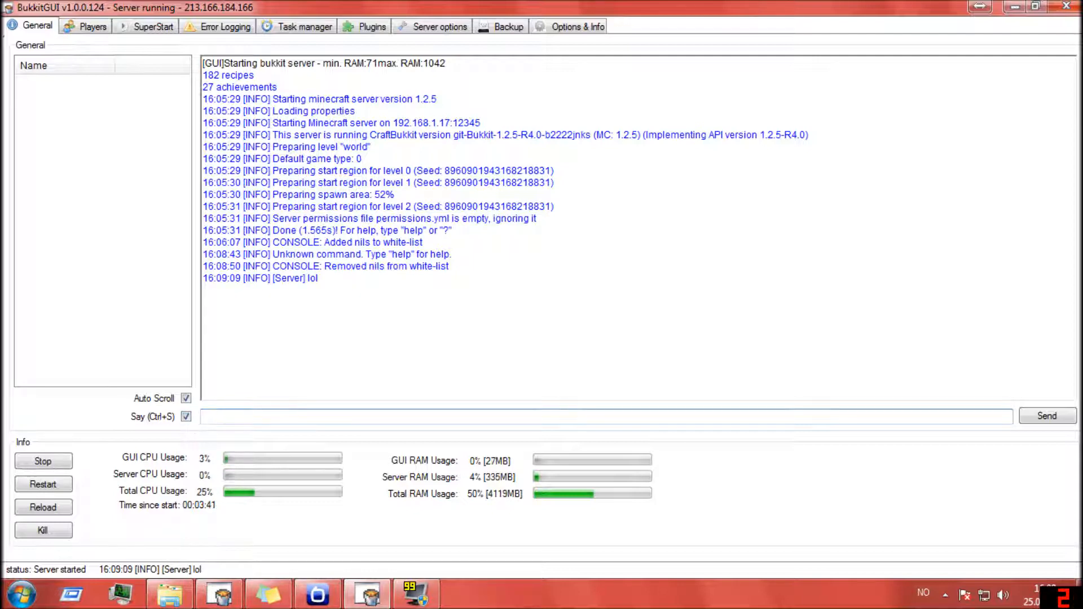
type("fgd f dgdfg df g df")
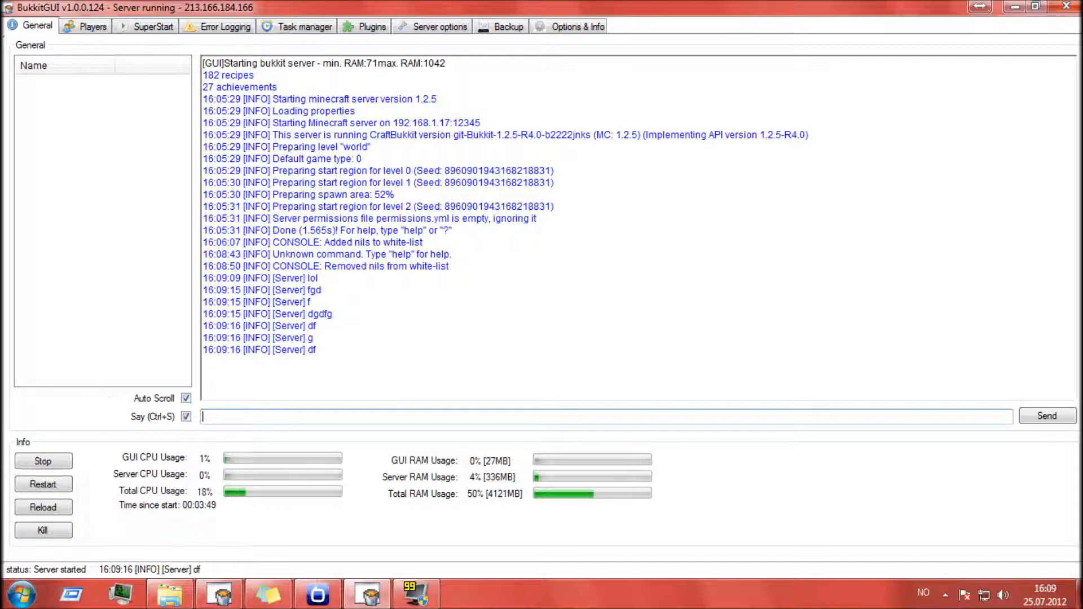
left_click(187, 417)
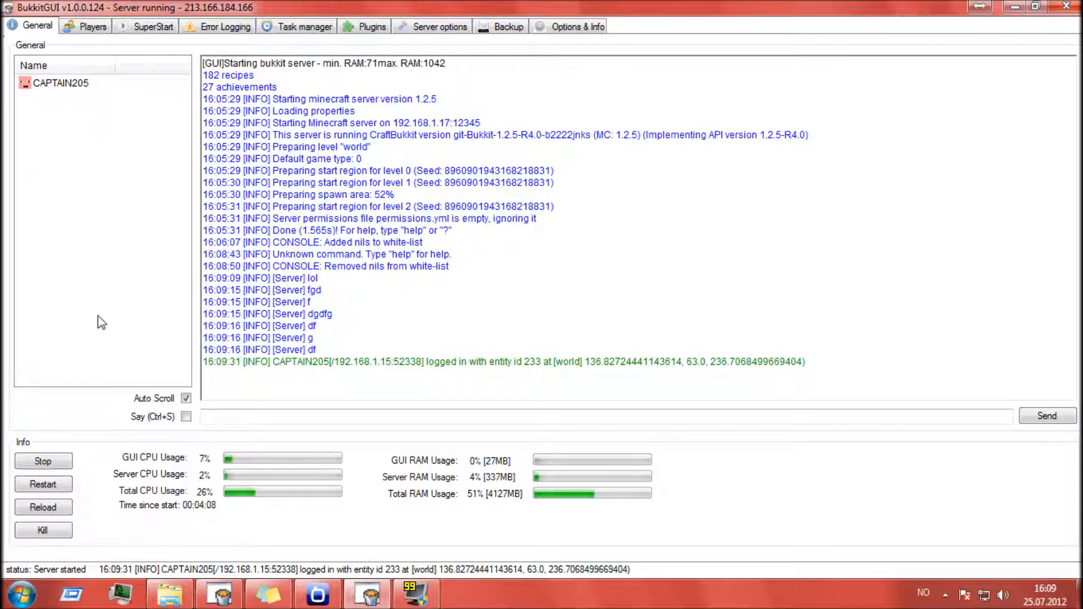
- Examine the management actions available for the connected player, such as Op, De-op, Kick, Ban and Give
right_click(85, 84)
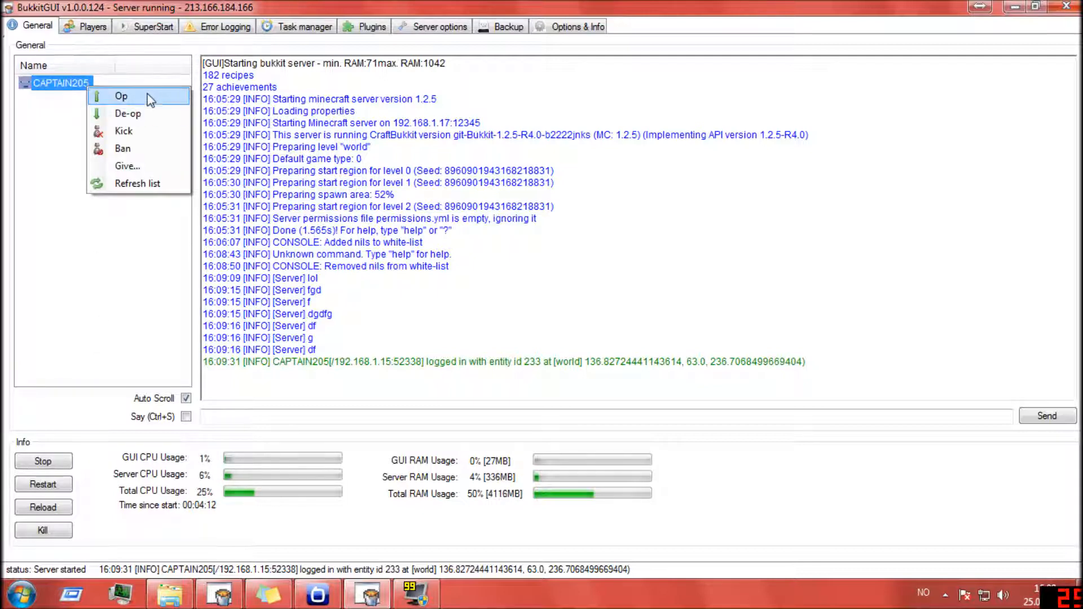
left_click(147, 187)
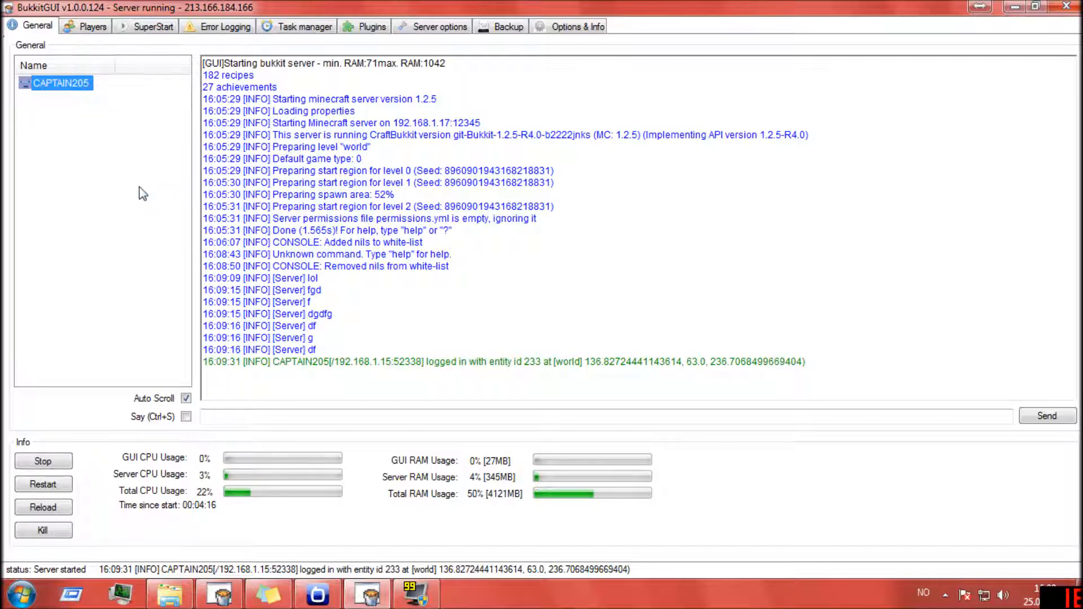
right_click(141, 188)
left_click(179, 284)
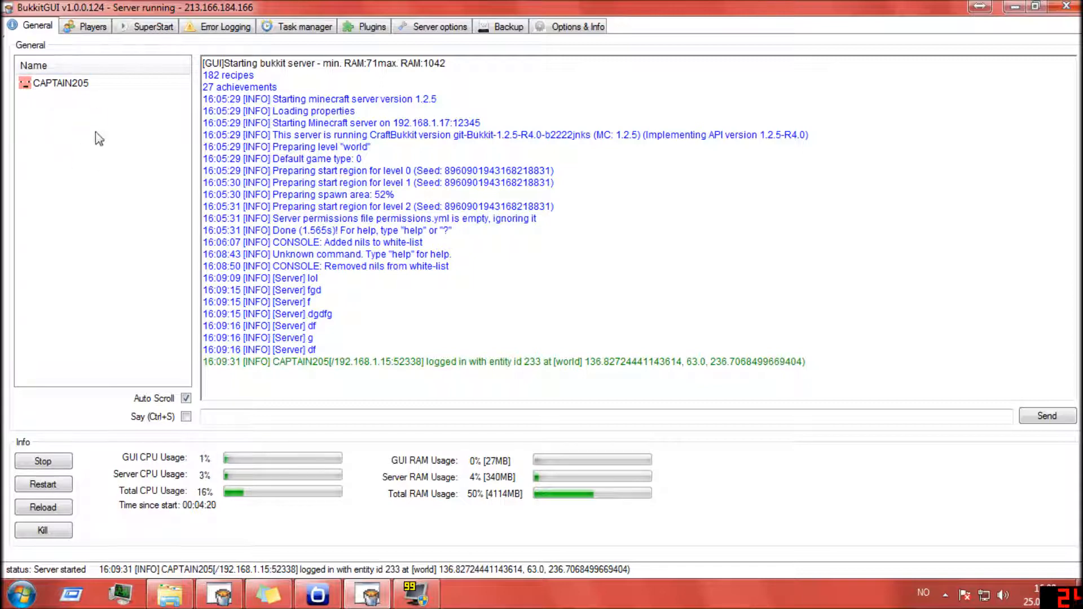
left_click(85, 90)
right_click(85, 90)
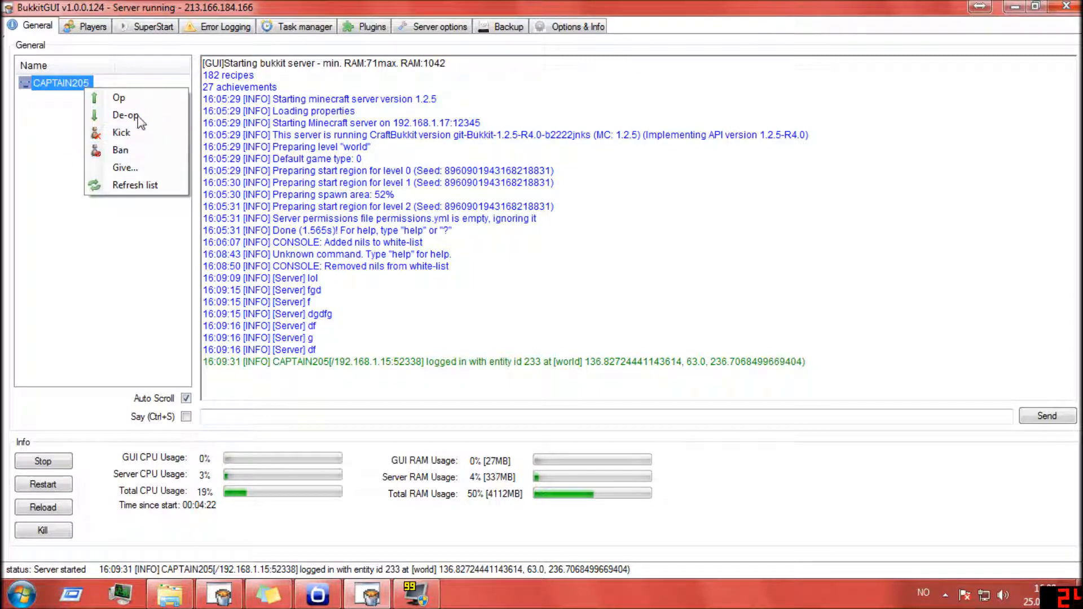
left_click(123, 248)
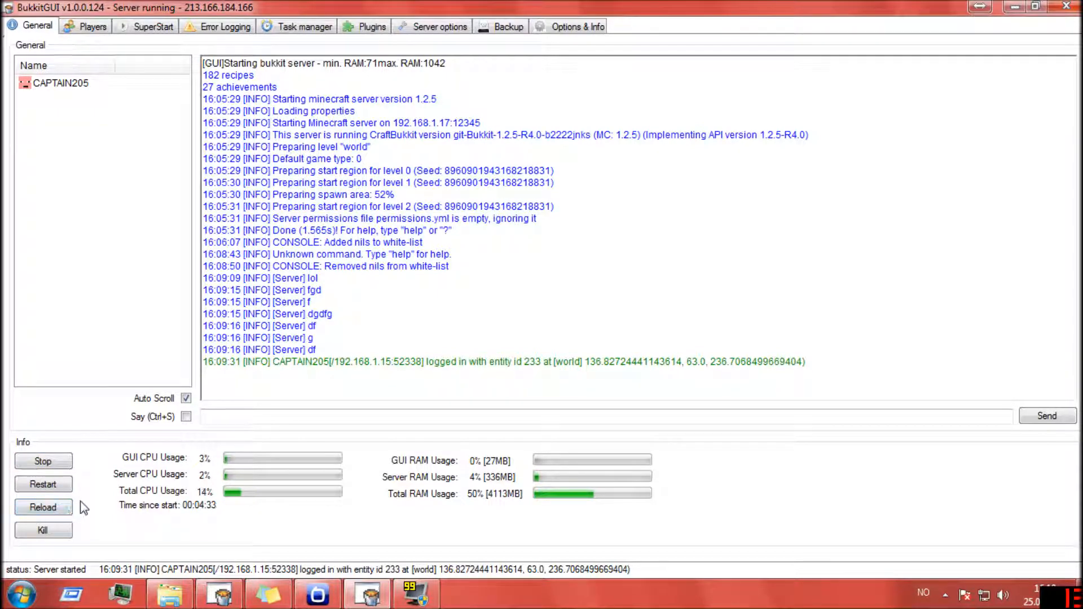
- Reload the running server and restart it
left_click(53, 510)
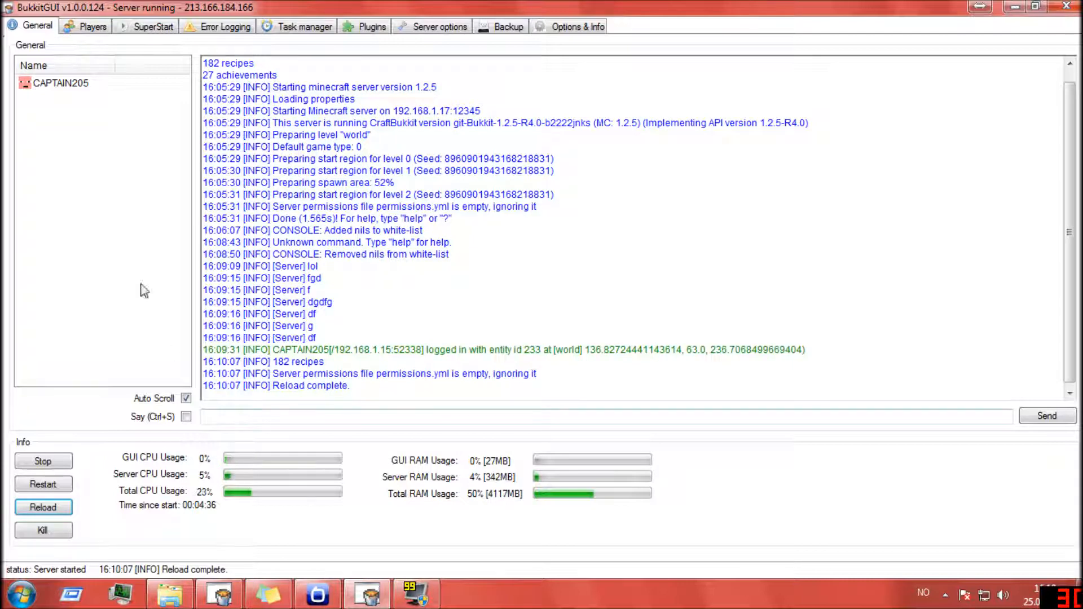
left_click(56, 484)
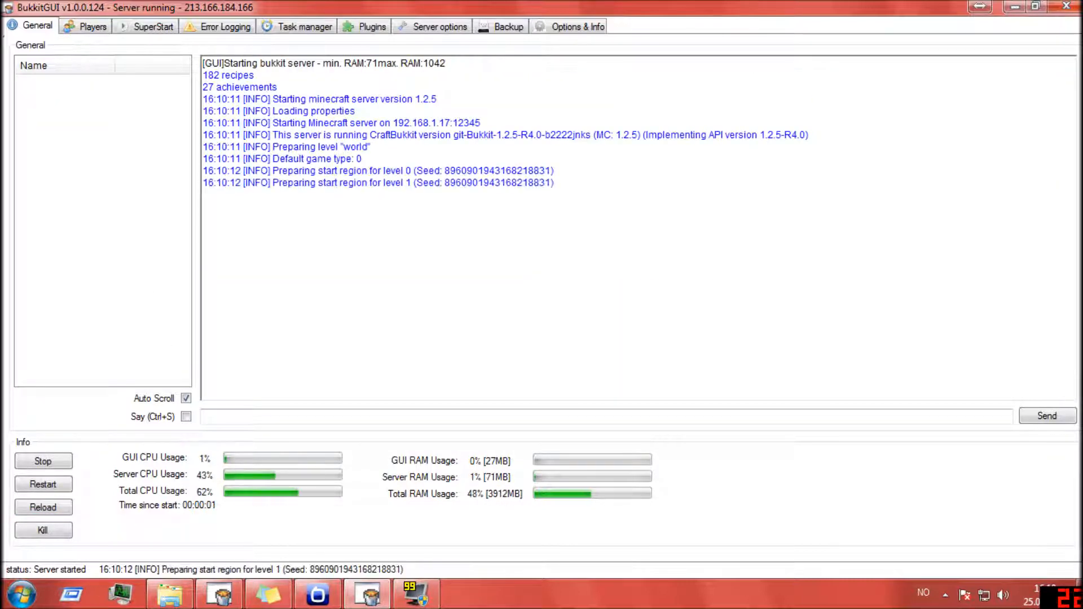
- Bring up the confirmation for killing the server and decline it
left_click(52, 531)
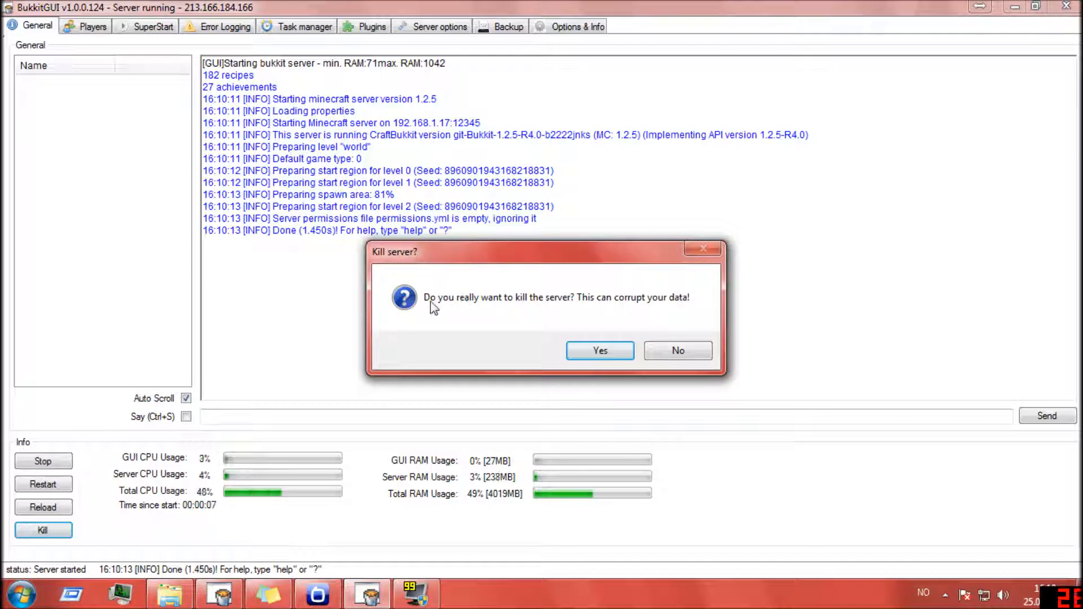
left_click_drag(608, 252, 553, 215)
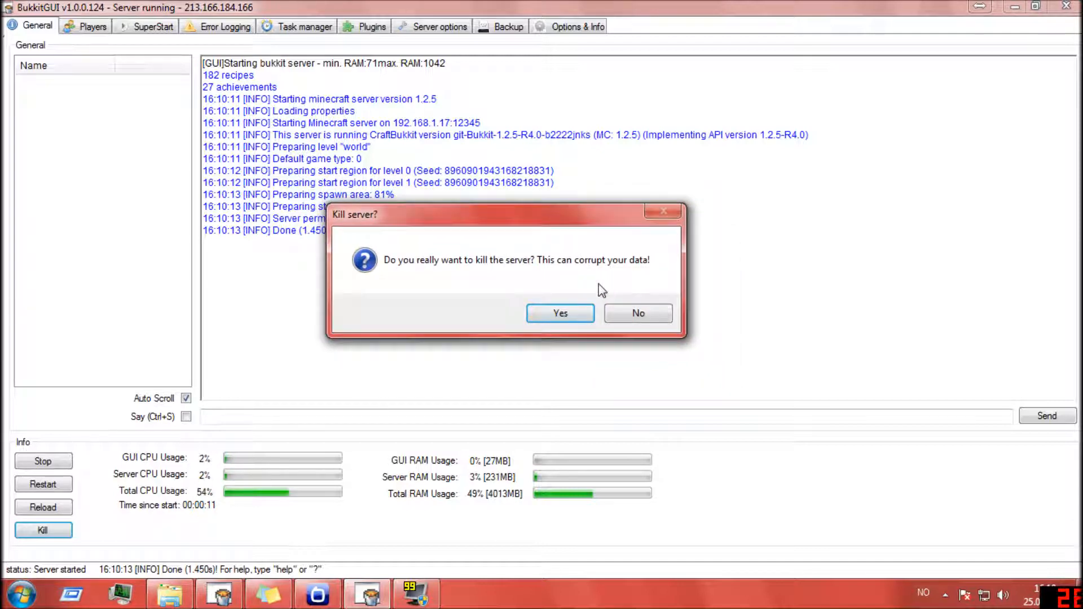
left_click(653, 314)
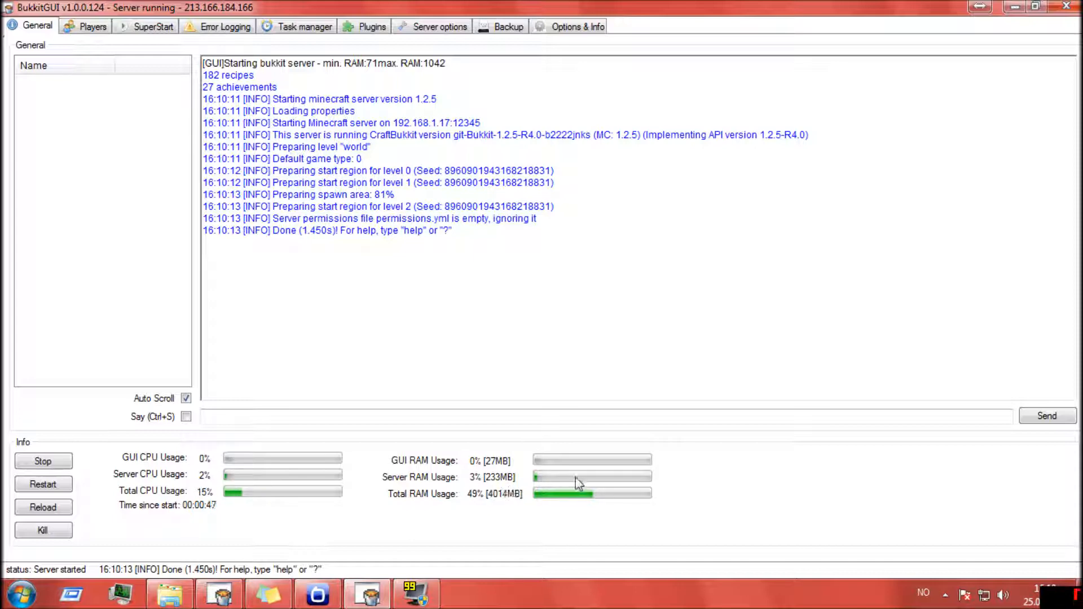
- Review the connected player's details and available actions in the player overview, widening the Whitelisted column
left_click(70, 32)
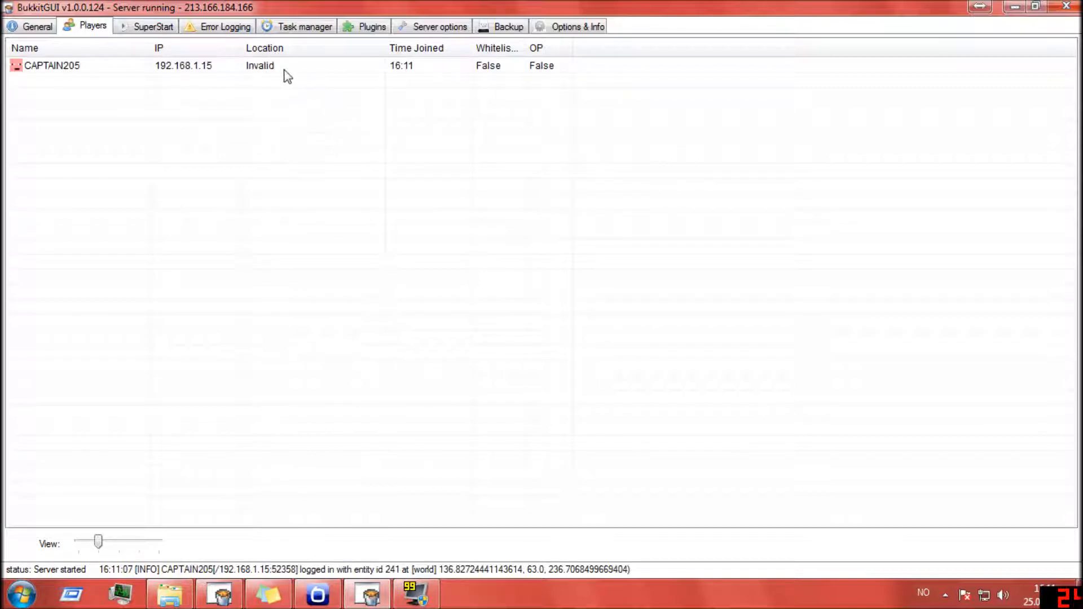
left_click(213, 66)
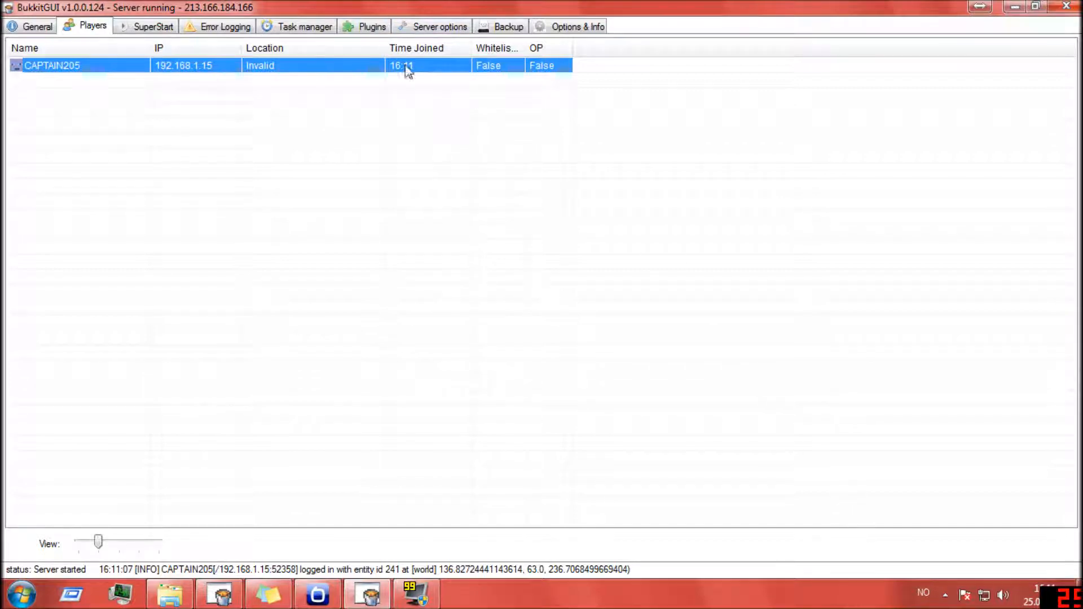
mouse_move(523, 48)
left_mouse_down()
mouse_move(568, 49)
mouse_move(534, 48)
left_mouse_up()
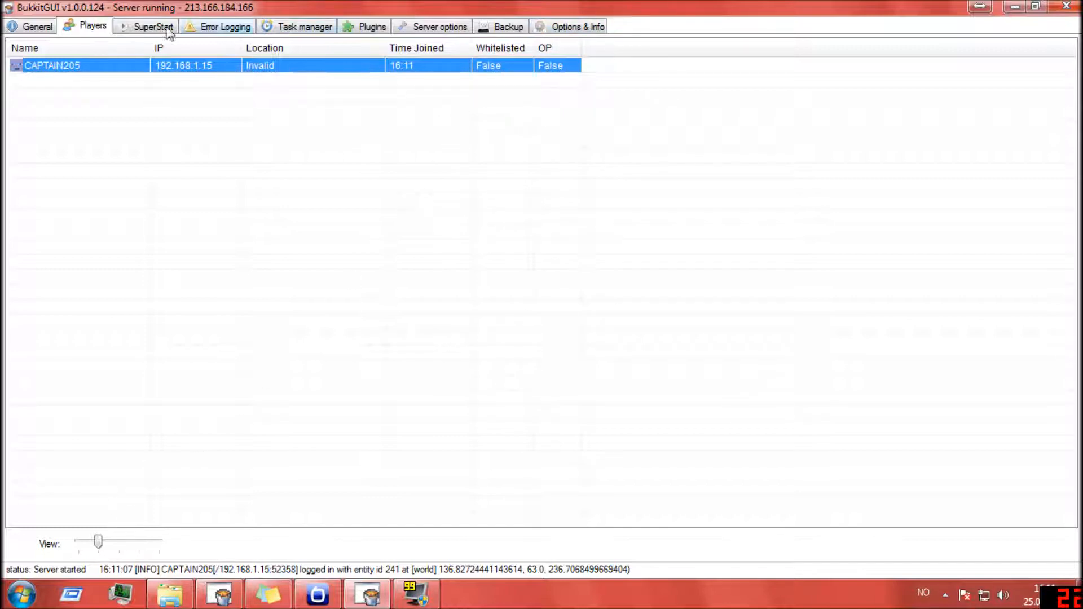
right_click(288, 72)
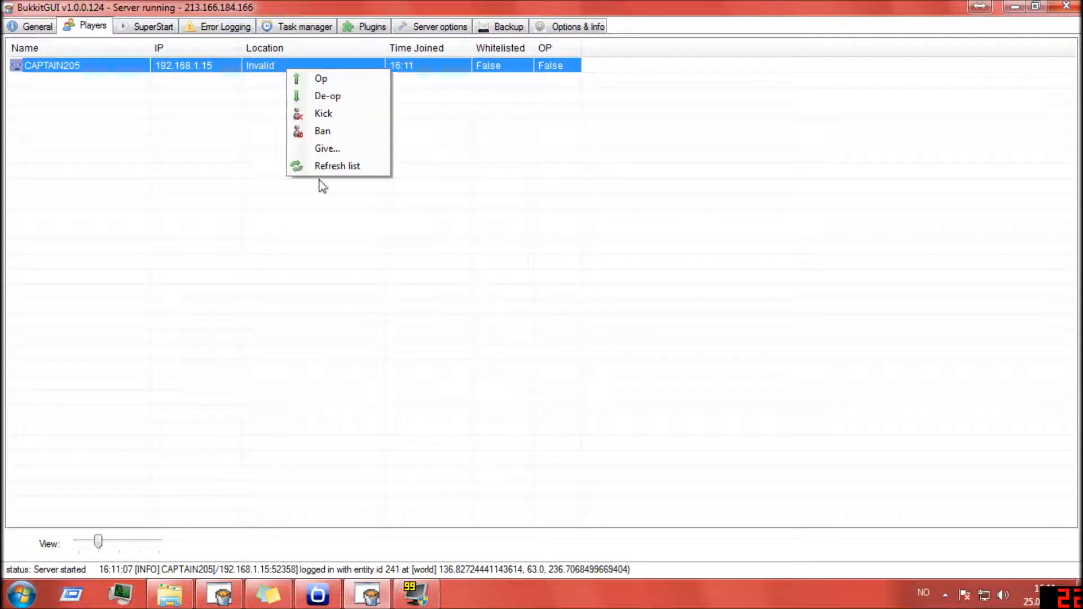
left_click(210, 125)
left_click(250, 65)
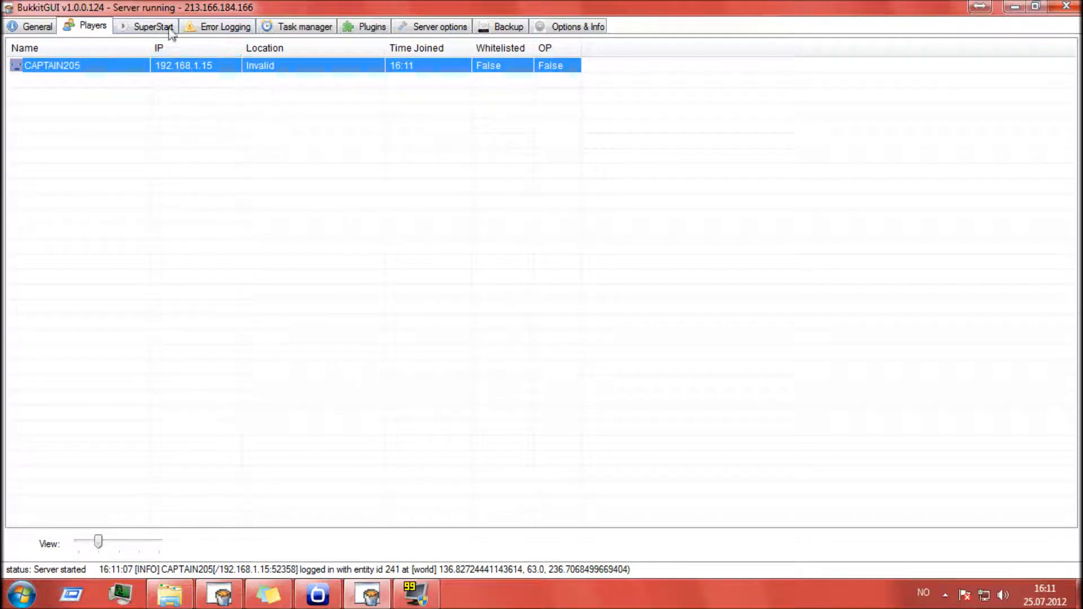
- Set the server's maximum RAM to 1034 MB in the SuperStart settings and view the error log
left_click(161, 26)
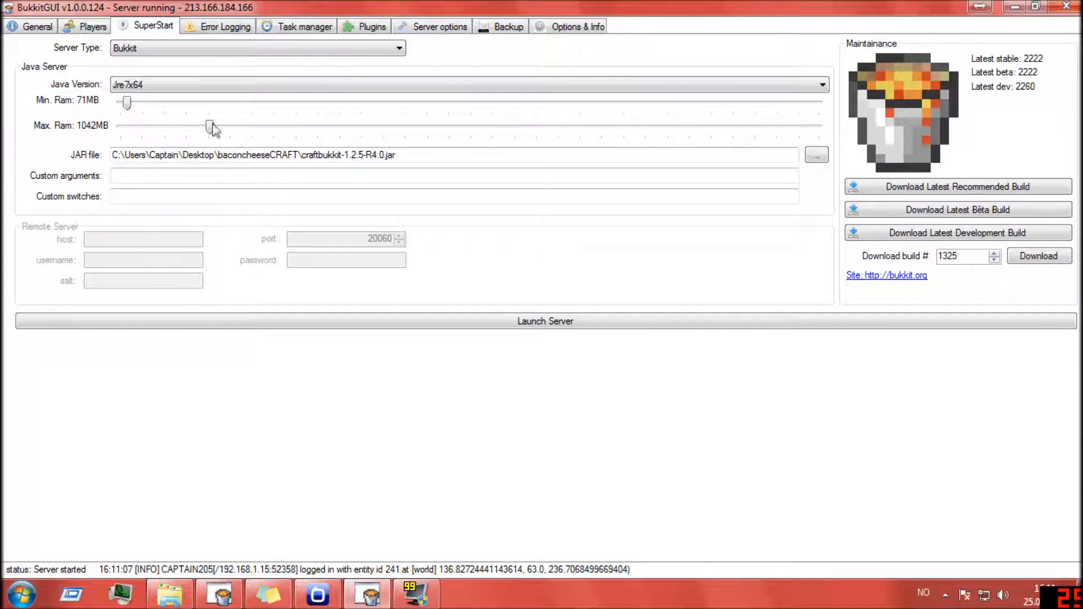
mouse_move(209, 127)
left_mouse_down()
mouse_move(296, 127)
mouse_move(209, 127)
left_mouse_up()
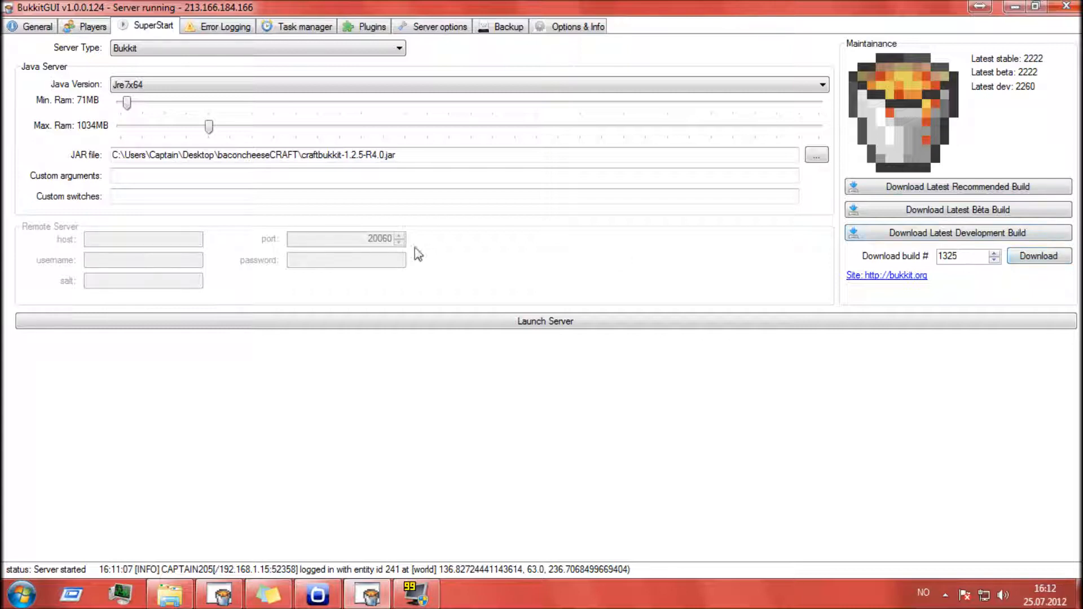
left_click(216, 29)
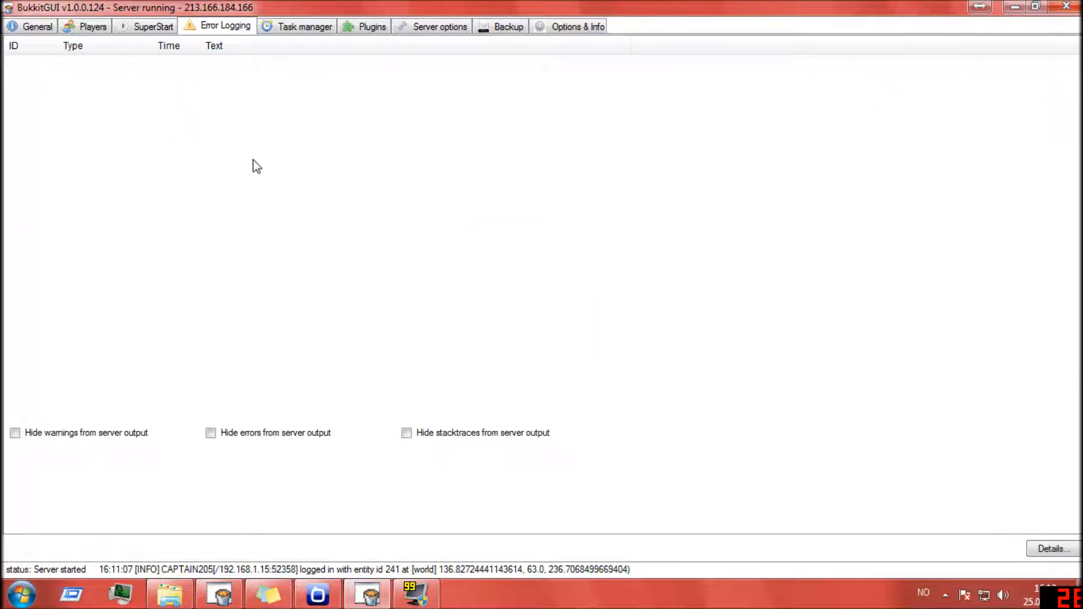
left_click_drag(96, 91, 407, 223)
- Start a new scheduled task named restart with server stop as its trigger
left_click(291, 29)
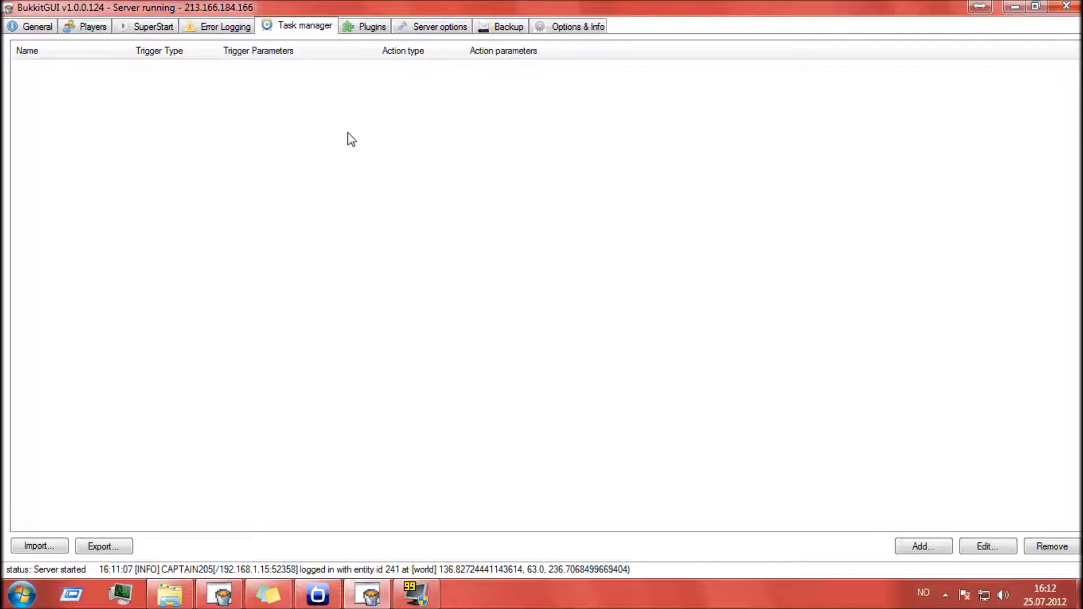
left_click(923, 546)
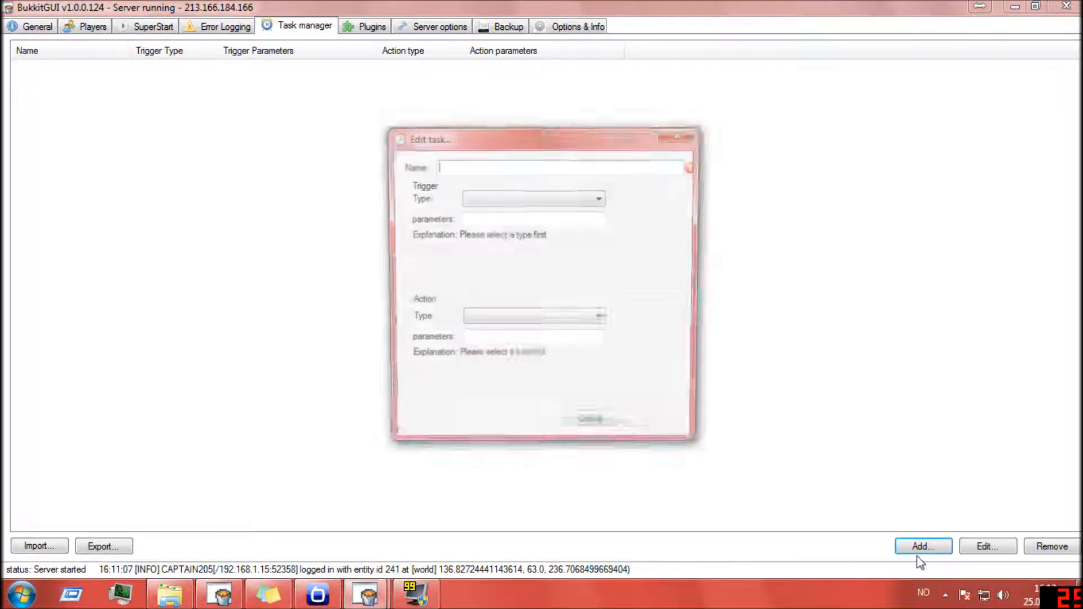
type("rt")
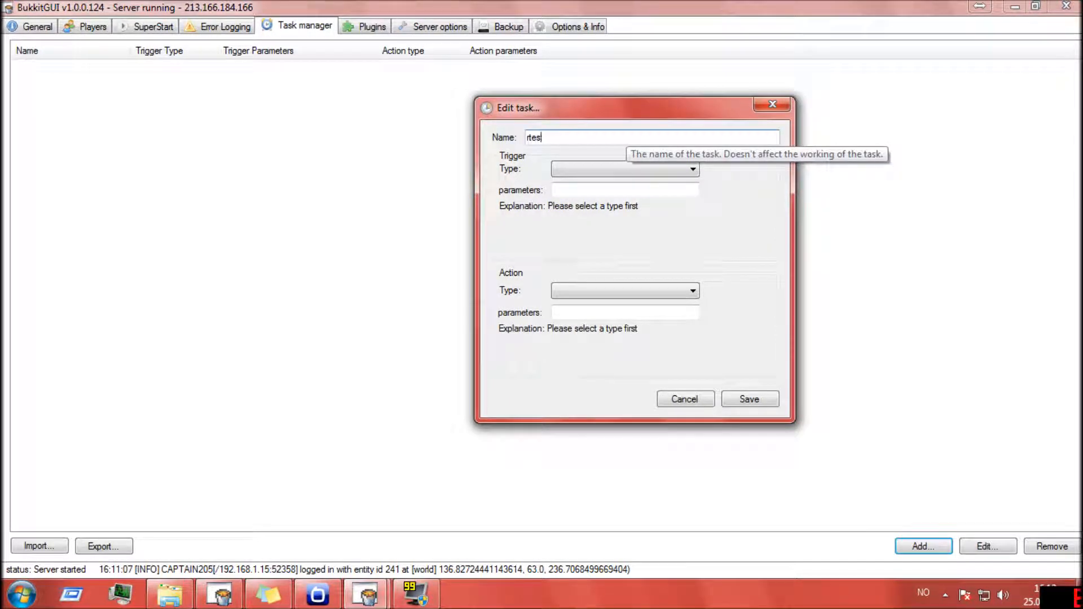
type("esta")
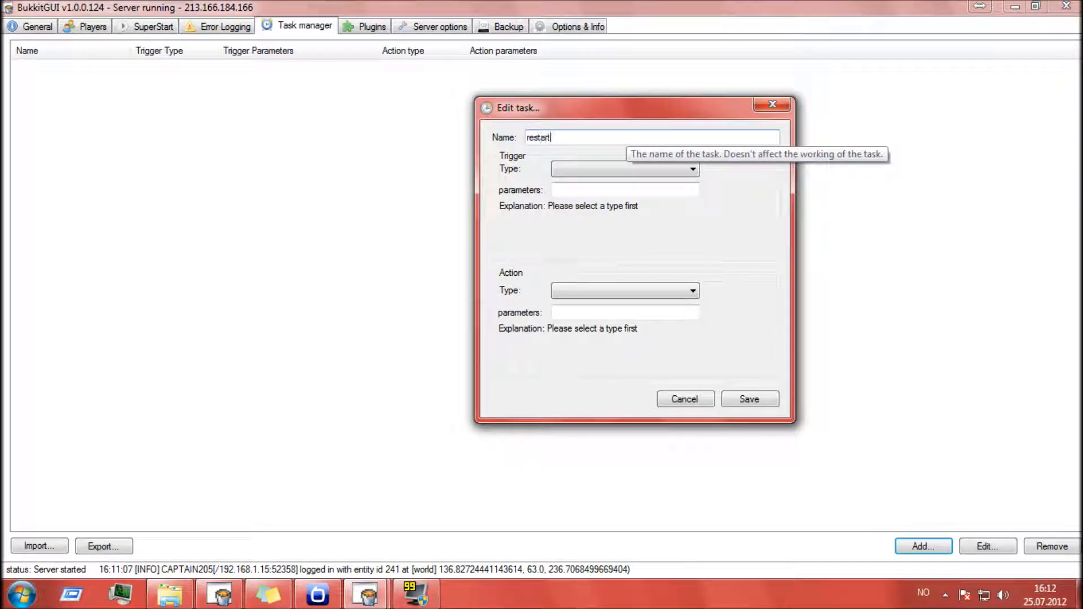
left_click(621, 170)
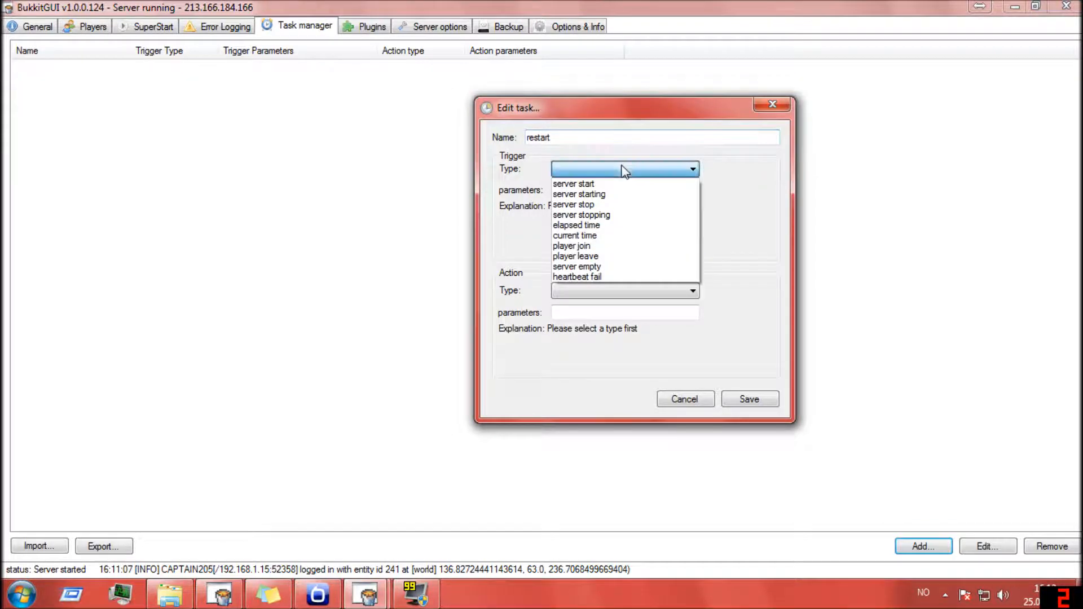
left_click(614, 205)
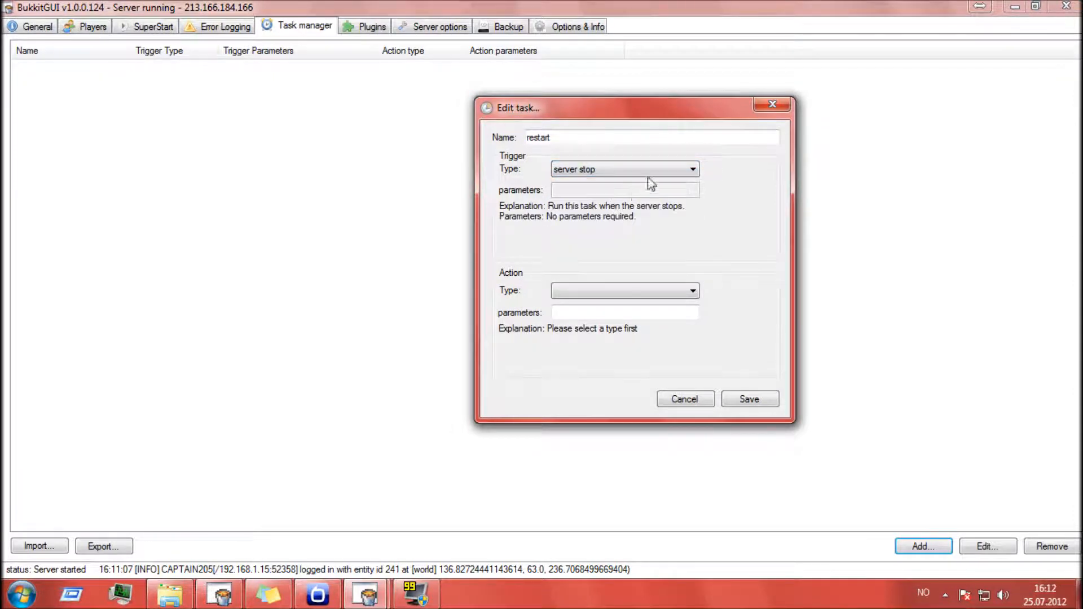
- Try the server start and server starting triggers for the restart task before choosing server stop again
left_click(645, 169)
left_click(613, 184)
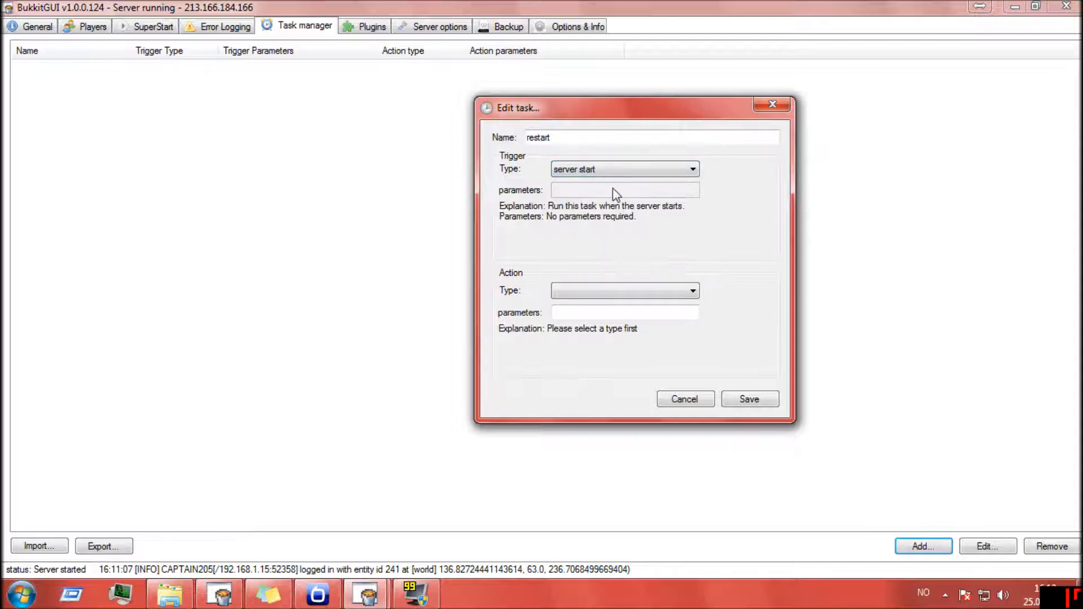
left_click(626, 169)
left_click(598, 194)
left_click(614, 170)
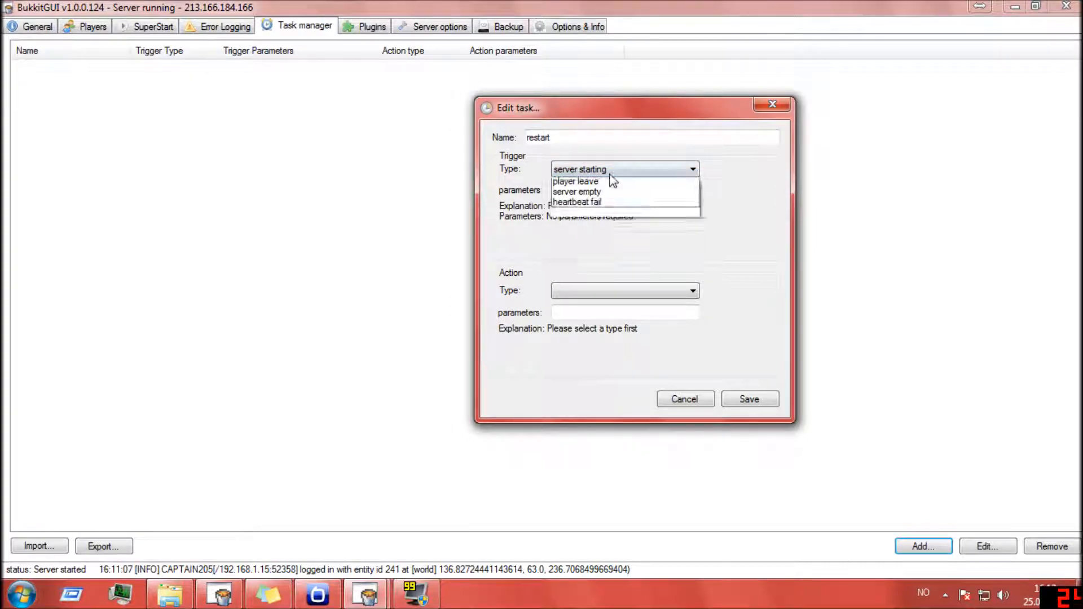
left_click(613, 169)
left_click(589, 170)
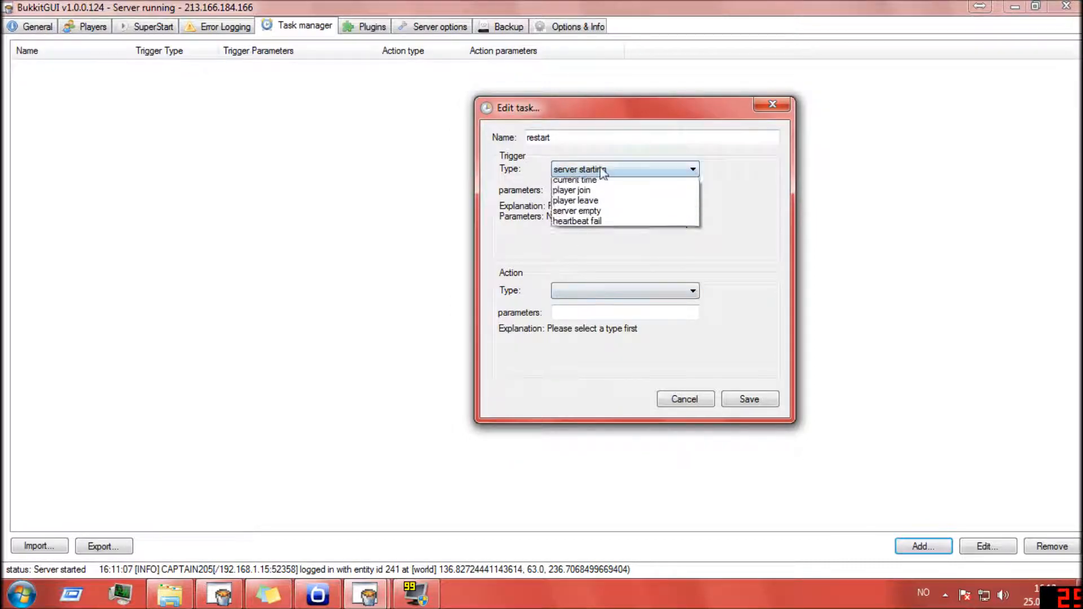
left_click(608, 205)
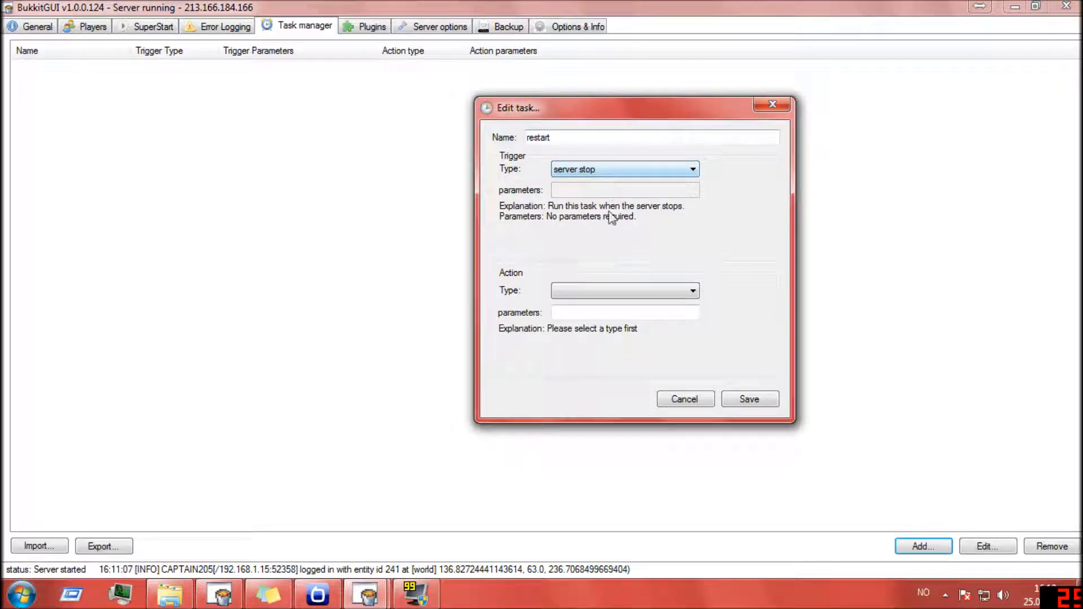
- Choose restart server as the task's action, look over the trigger and action choices, and discard the task
left_click(630, 292)
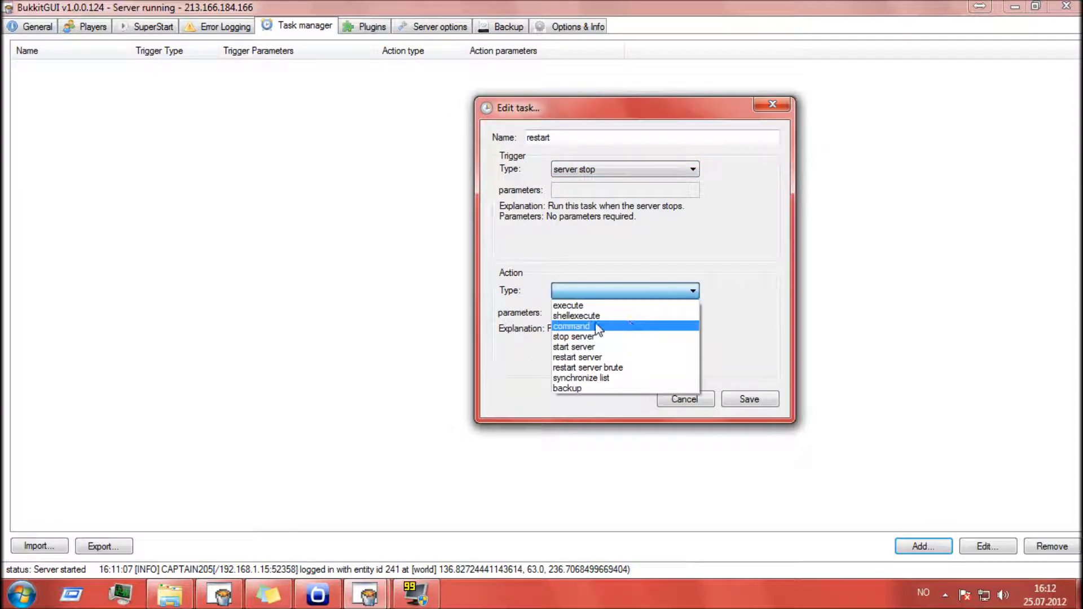
left_click(606, 357)
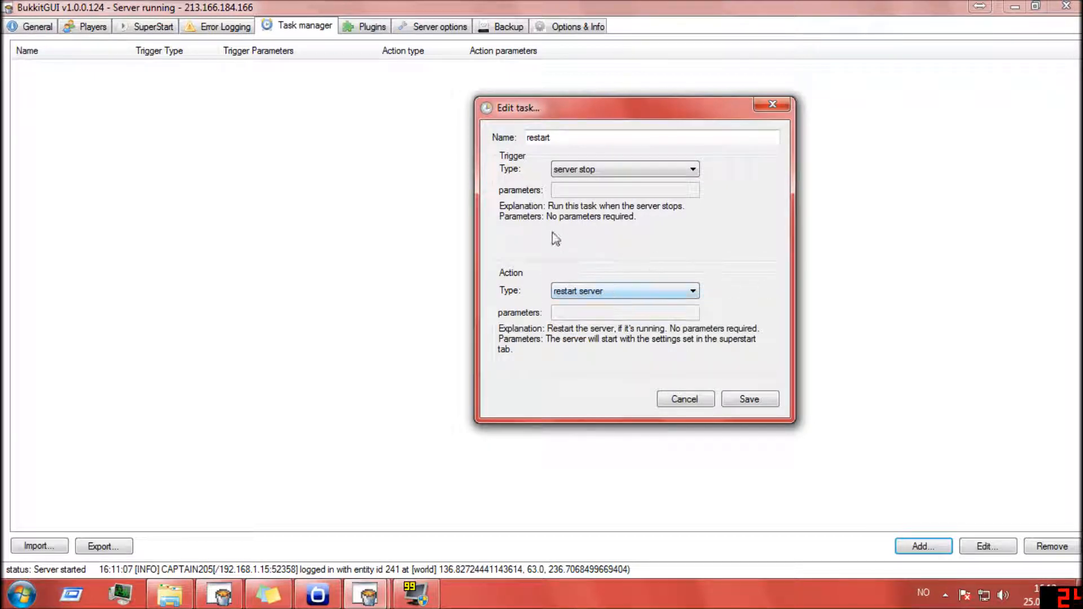
left_click(663, 169)
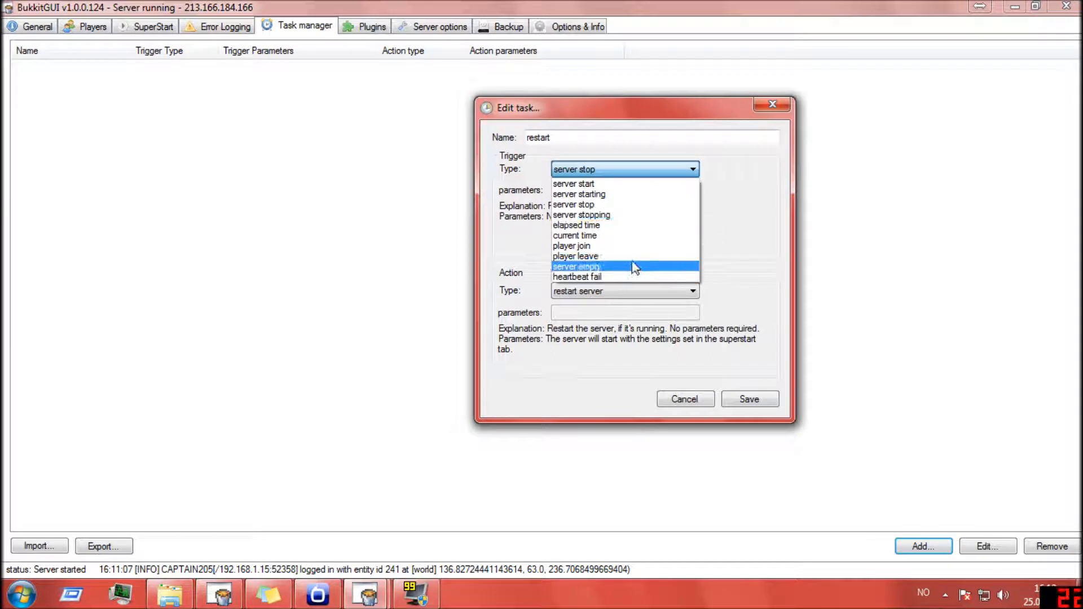
left_click(761, 210)
left_click(691, 289)
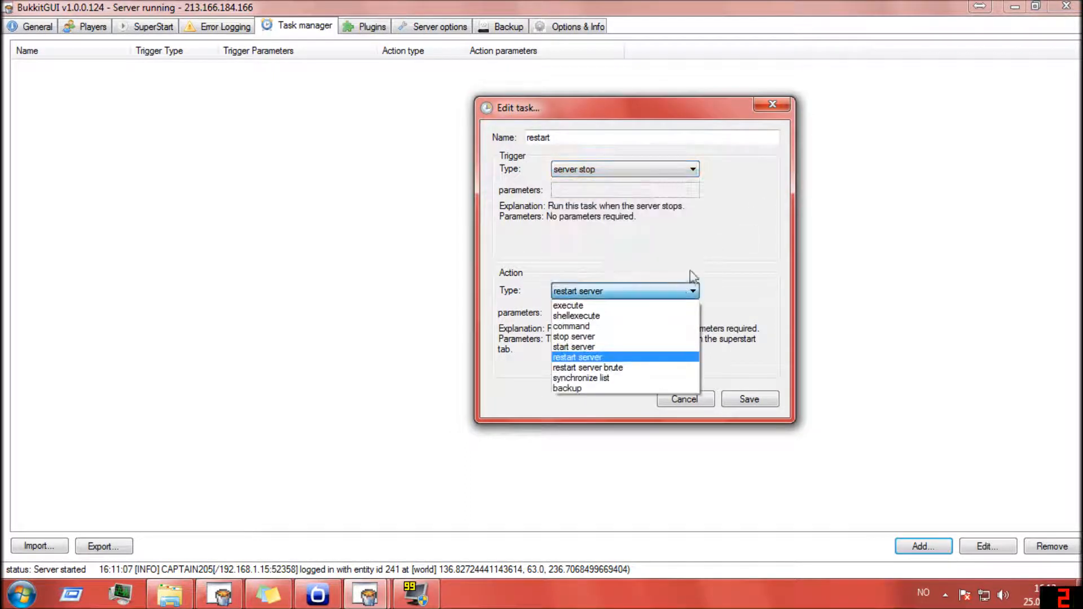
left_click(767, 194)
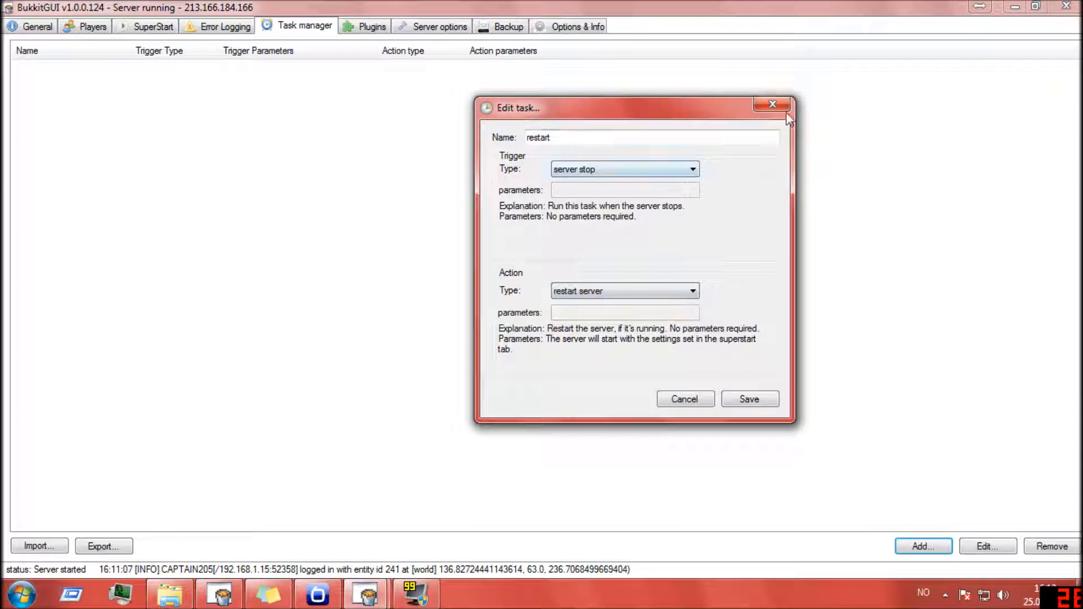
left_click(702, 401)
- Try to filter the installable plugins by the Fixes category
left_click(385, 29)
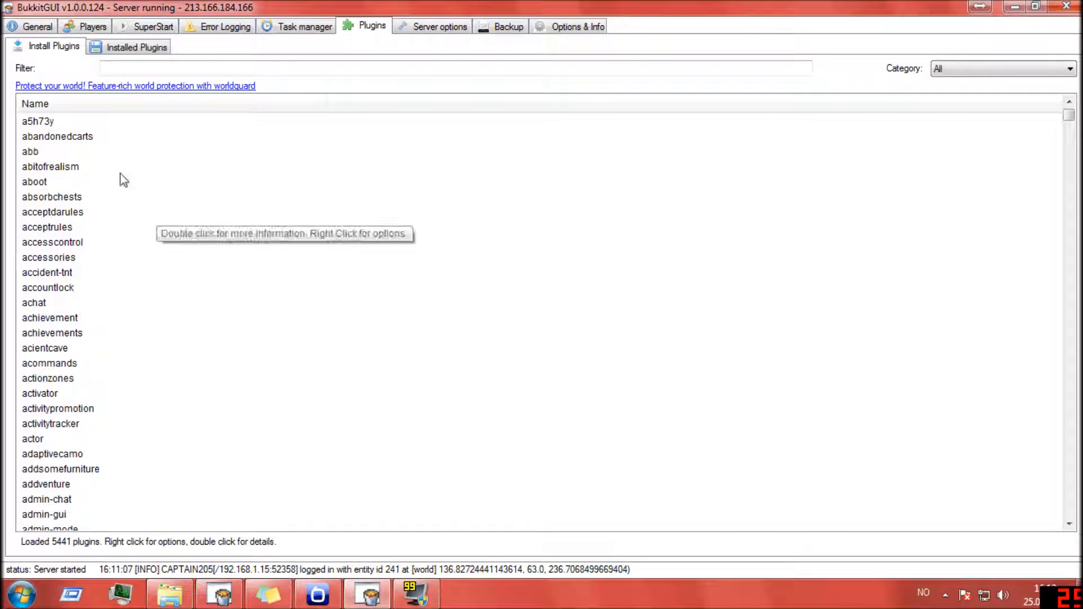
left_click(953, 67)
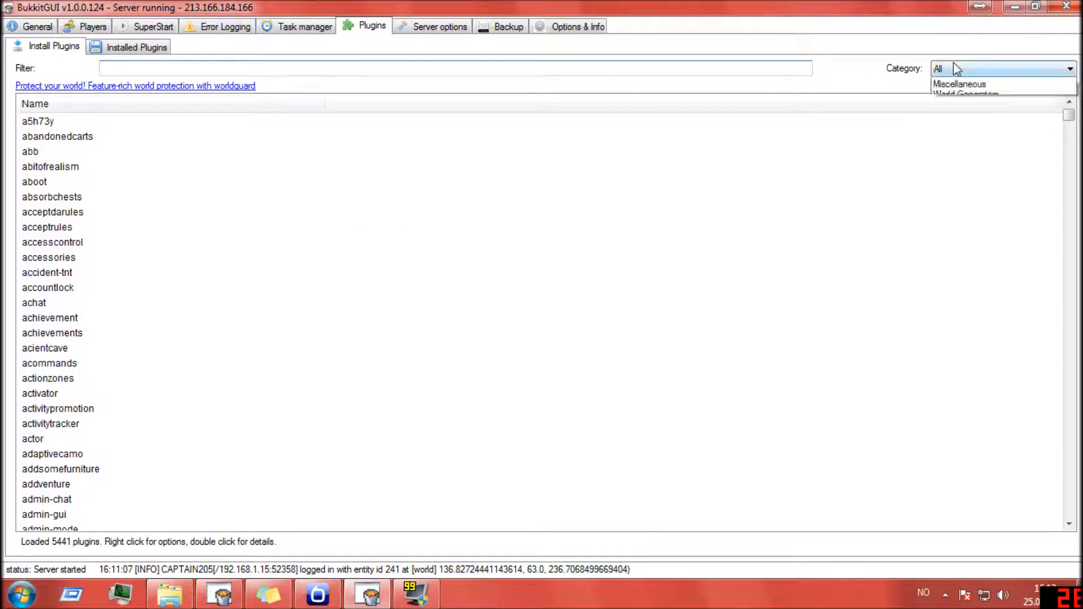
left_click(734, 74)
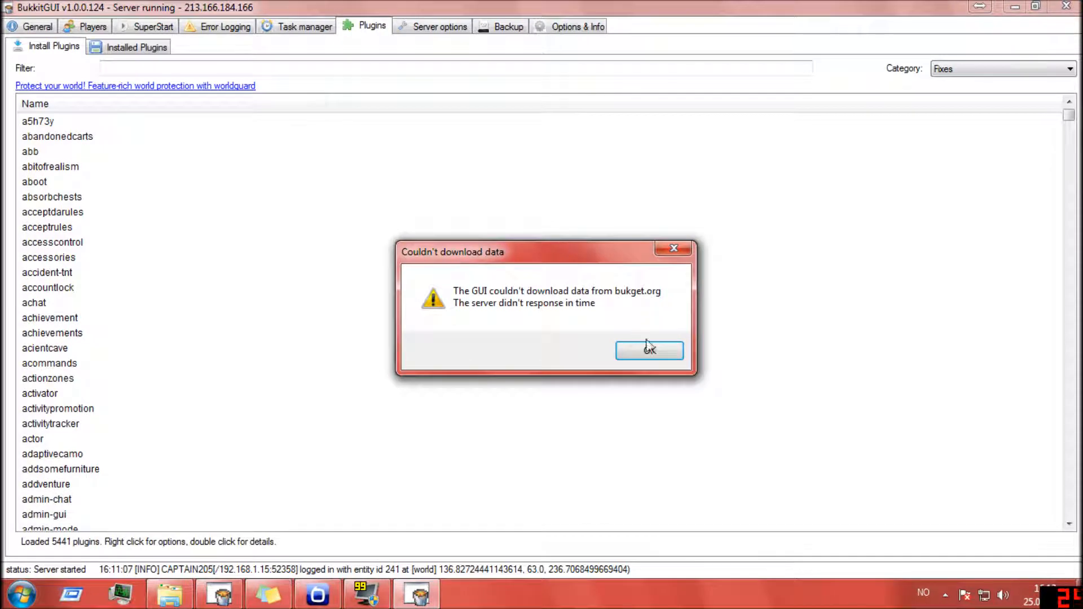
left_click(640, 350)
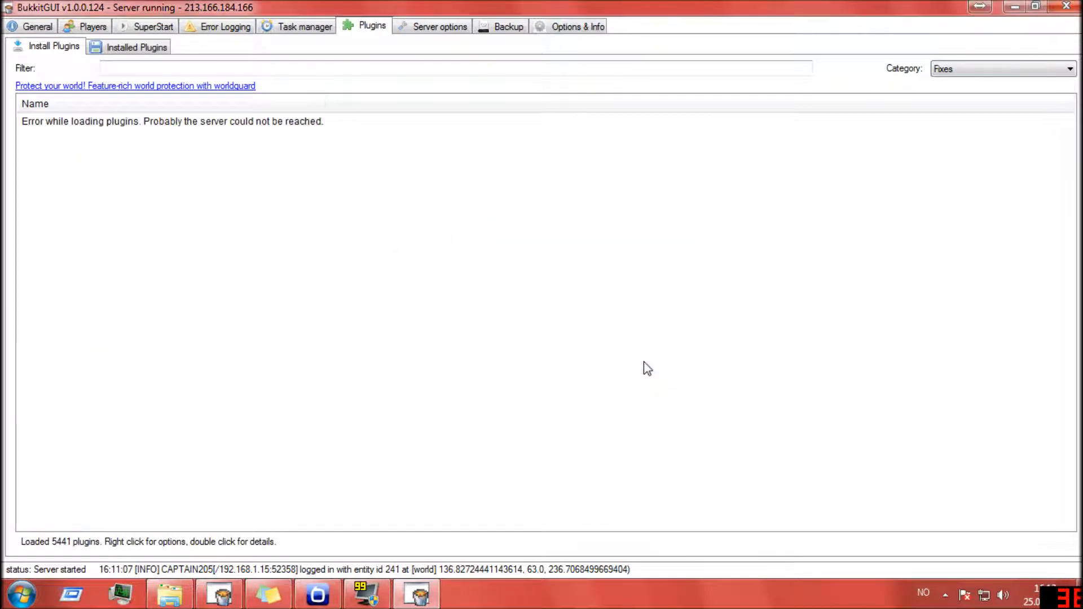
- Check the installed plugins view and request more info from the installable plugins list
left_click(268, 124)
left_click(142, 51)
left_click(46, 51)
right_click(141, 188)
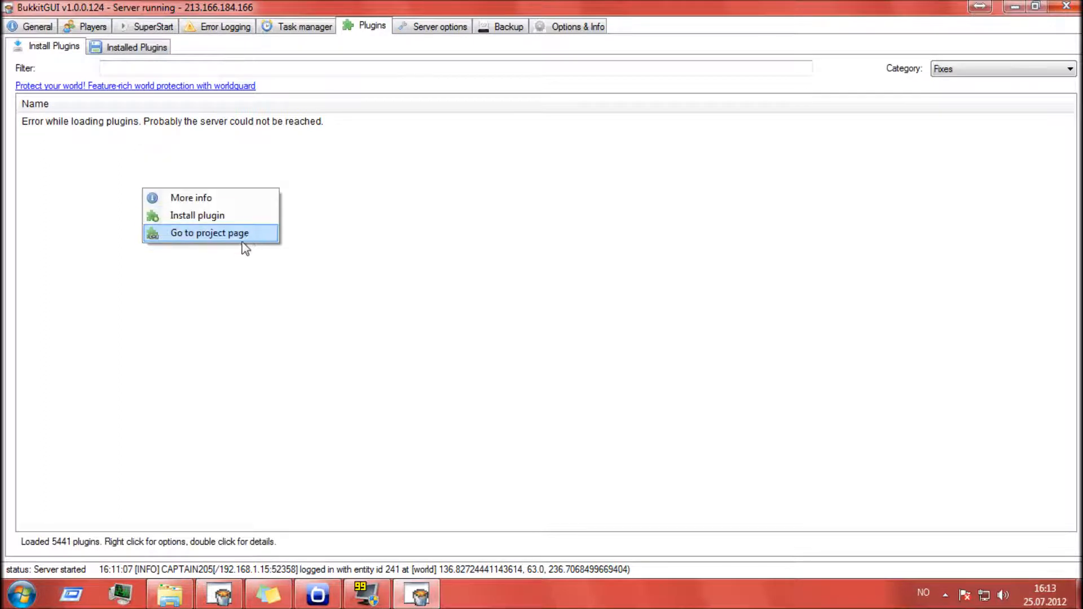
left_click(219, 197)
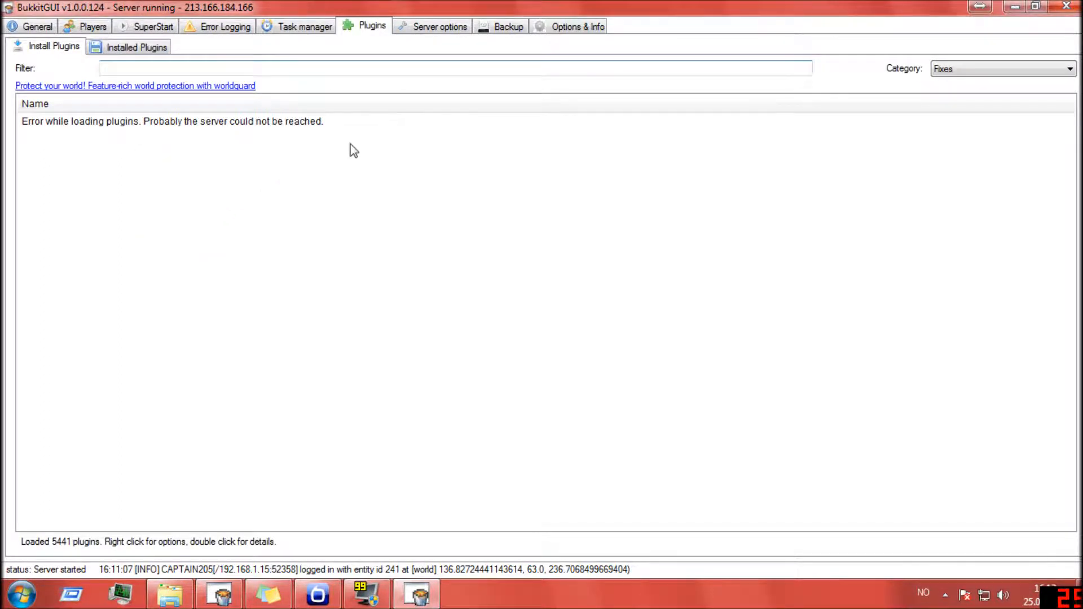
- Examine the server-port setting among the server options, close it without changing it, and select the server-ip entry
left_click(427, 29)
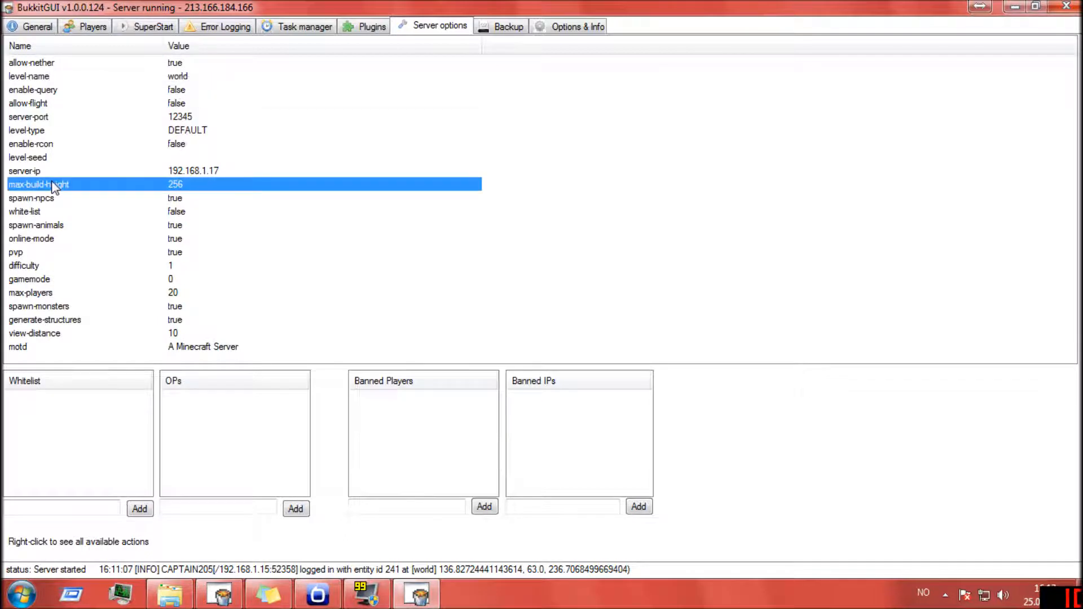
right_click(173, 120)
left_click(213, 149)
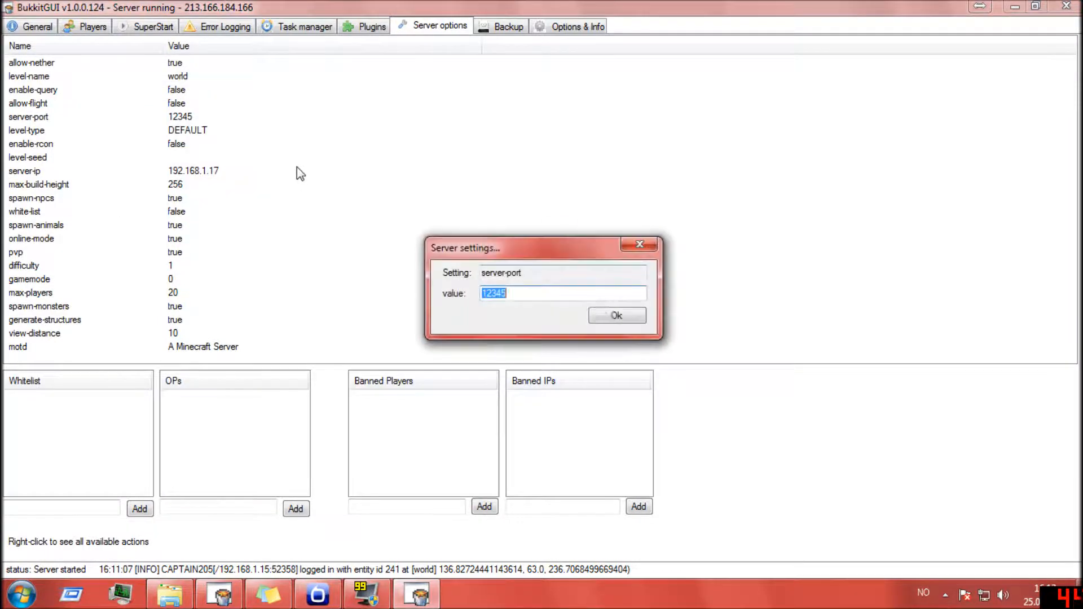
left_click(532, 274)
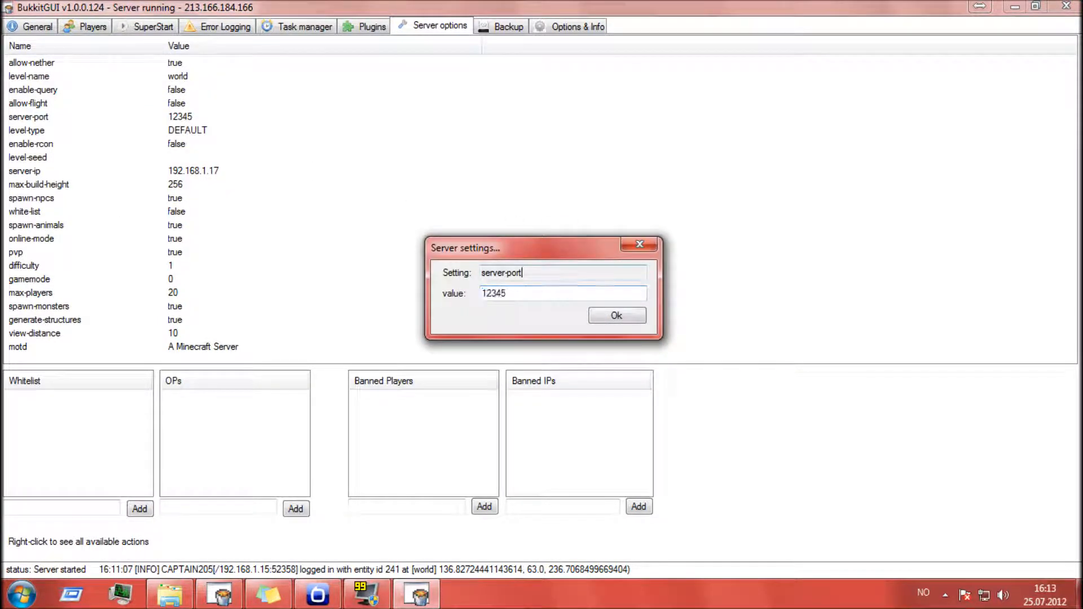
left_click_drag(531, 274, 456, 271)
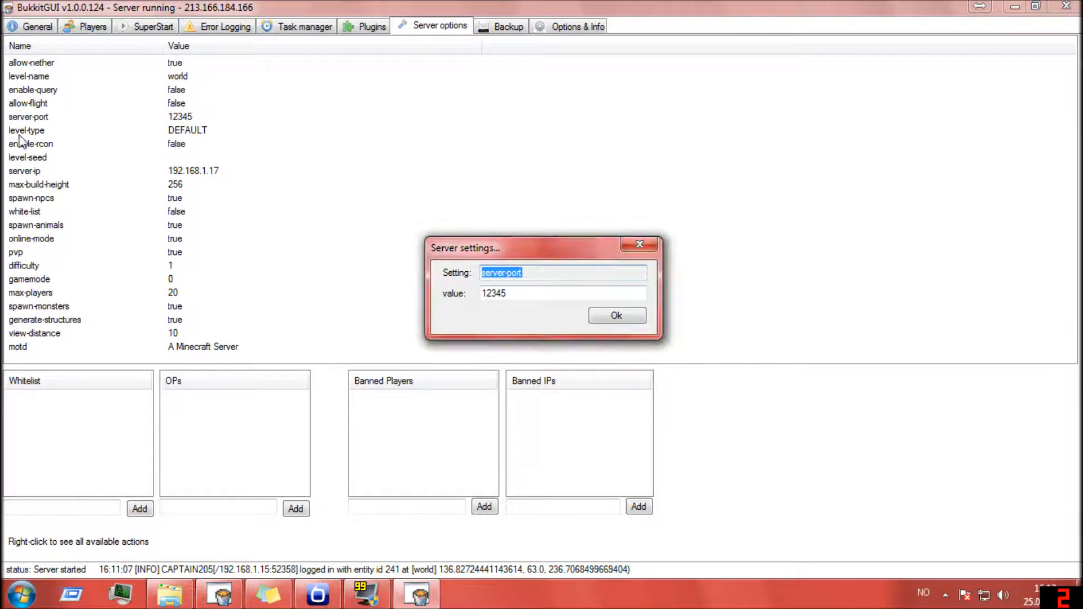
left_click(636, 247)
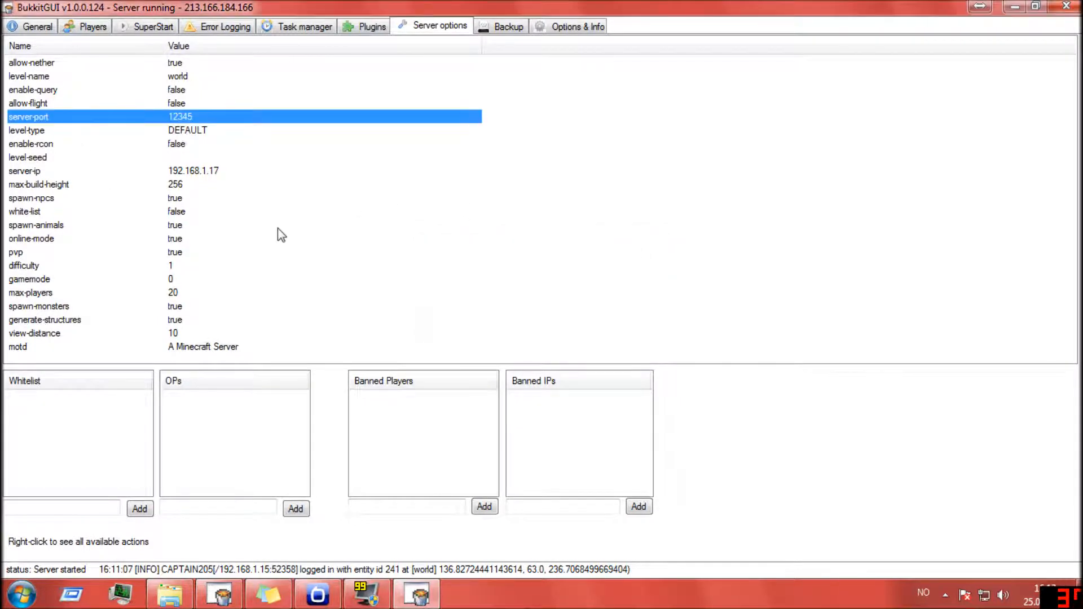
left_click(188, 174)
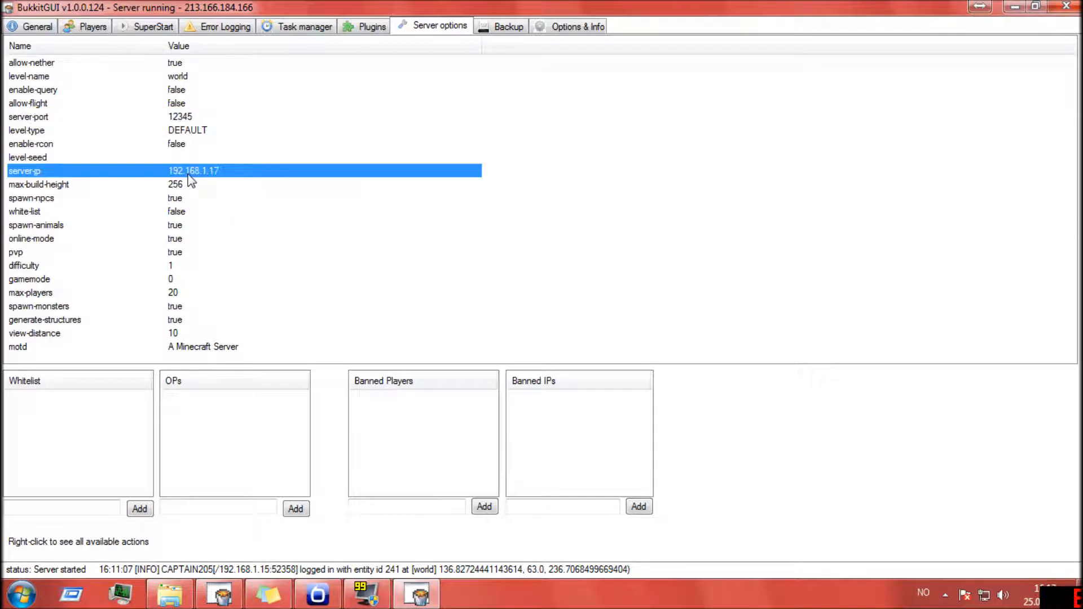
- Examine the name and folder settings for a new backup and close them without saving
left_click(502, 25)
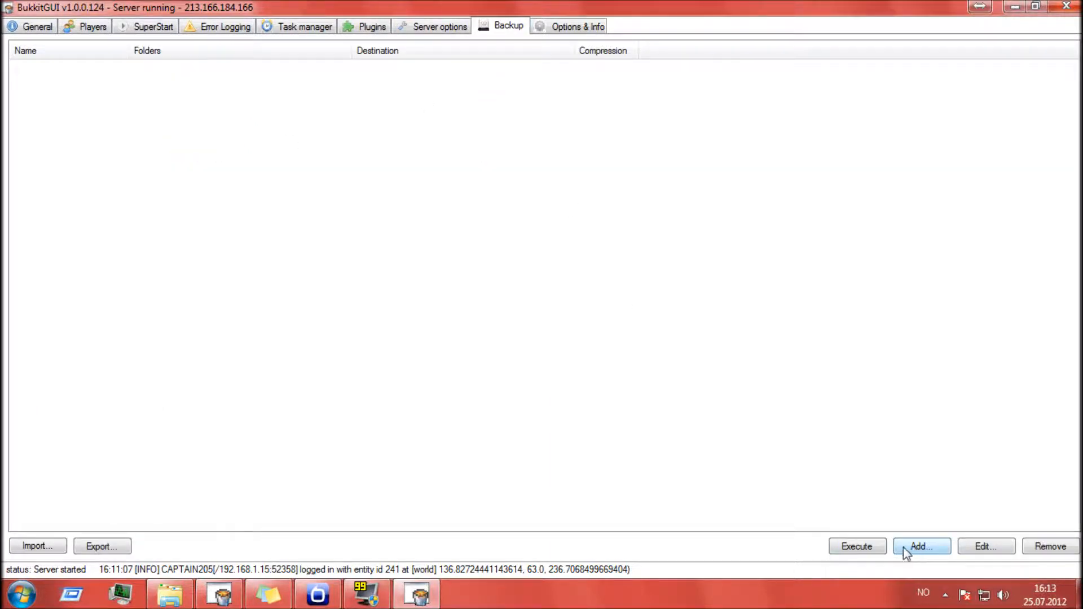
left_click(919, 547)
left_click(479, 231)
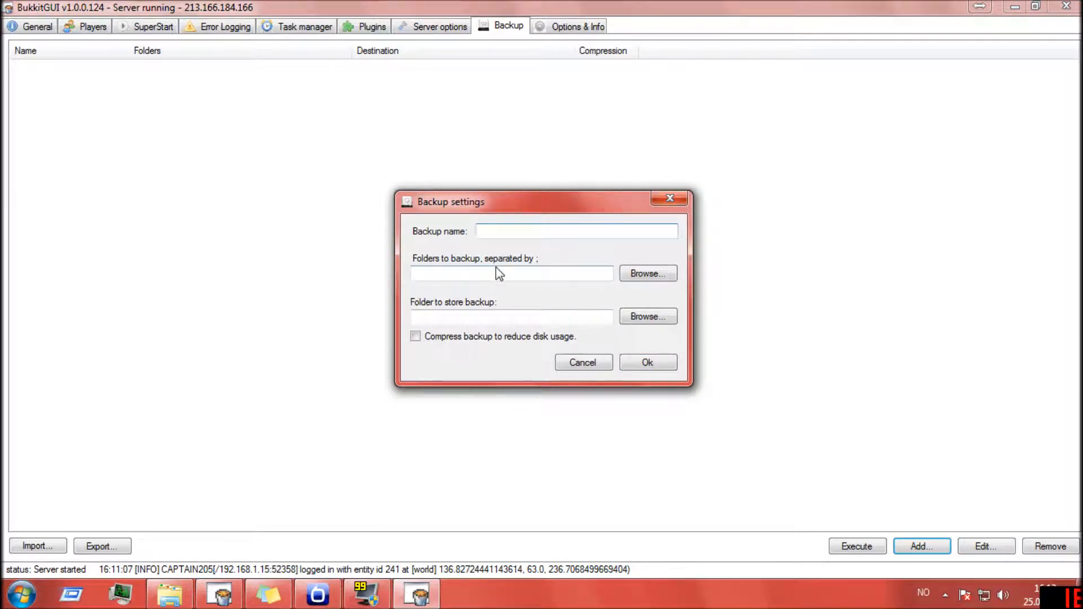
key("Tab")
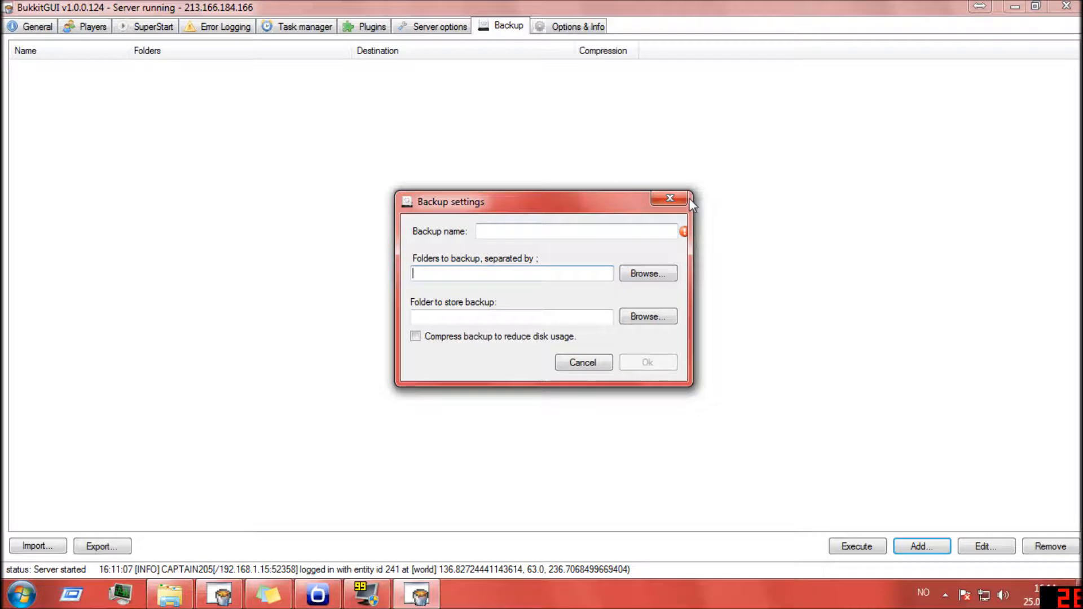
left_click(670, 198)
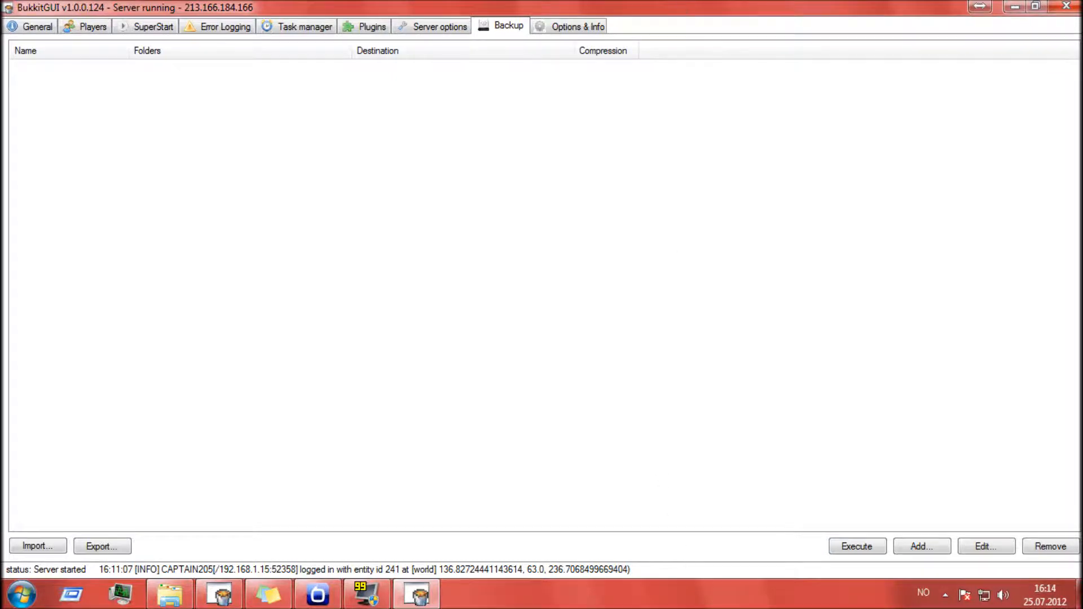
- Check the language choices and reselect Server folder as the config location, dismissing the restart notice
left_click(598, 28)
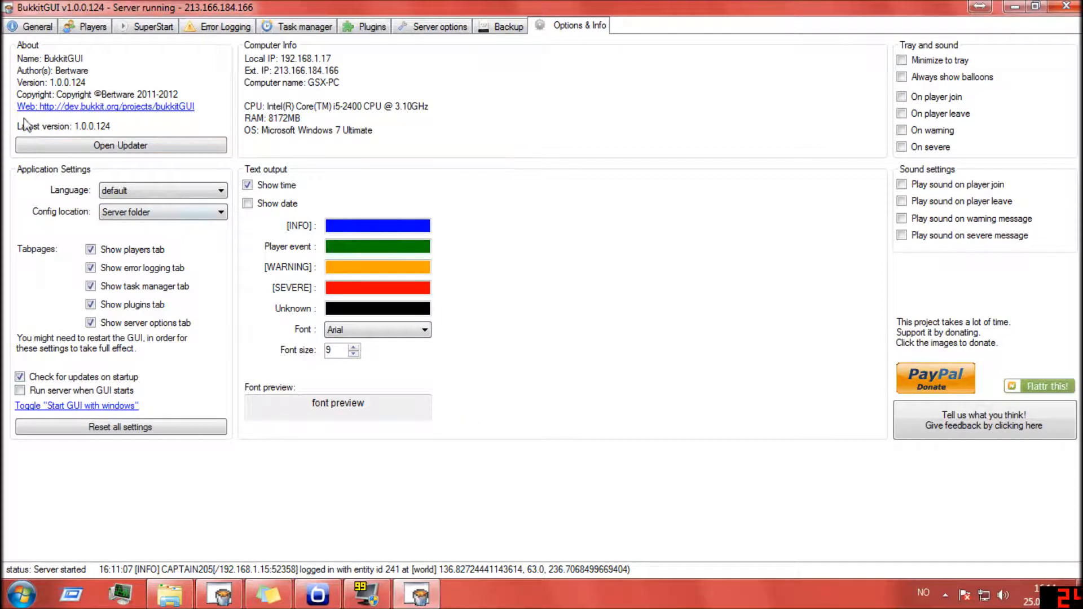
left_click(163, 191)
left_click(169, 198)
left_click(186, 217)
left_click(186, 219)
left_click(134, 218)
left_click(169, 236)
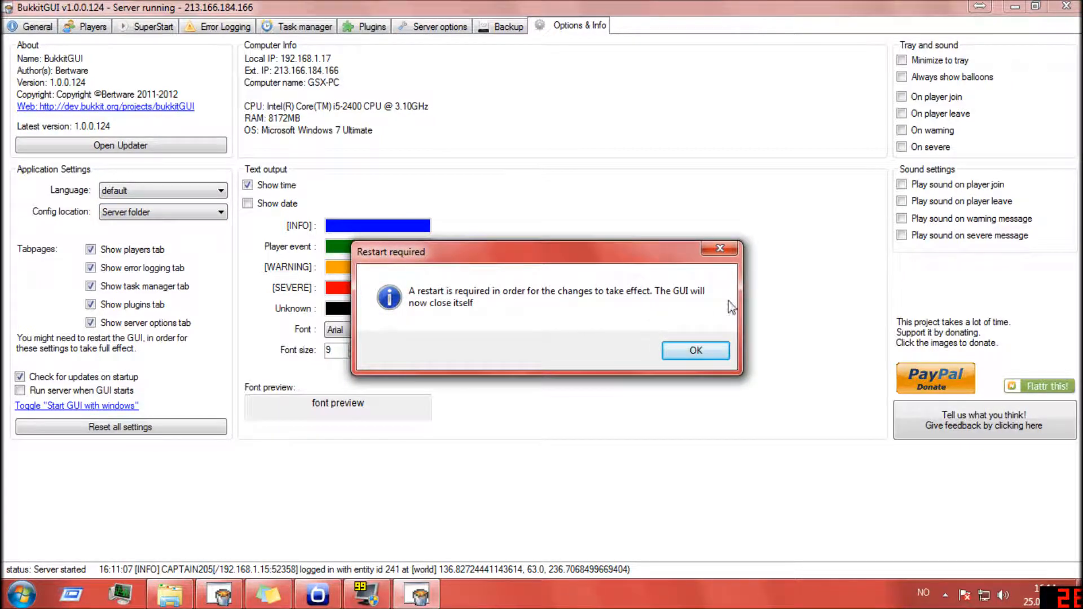
left_click(734, 252)
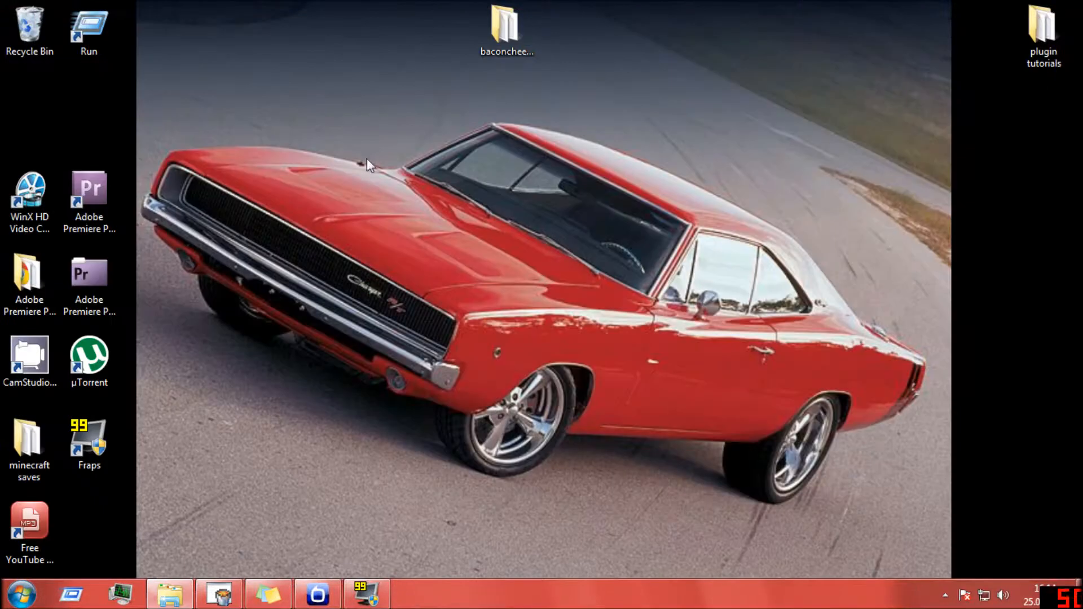
- Launch BukkitGUI from the baconcheeseCRAFT folder, allow it to run, dismiss the data download warning and maximize its window
double_click(507, 29)
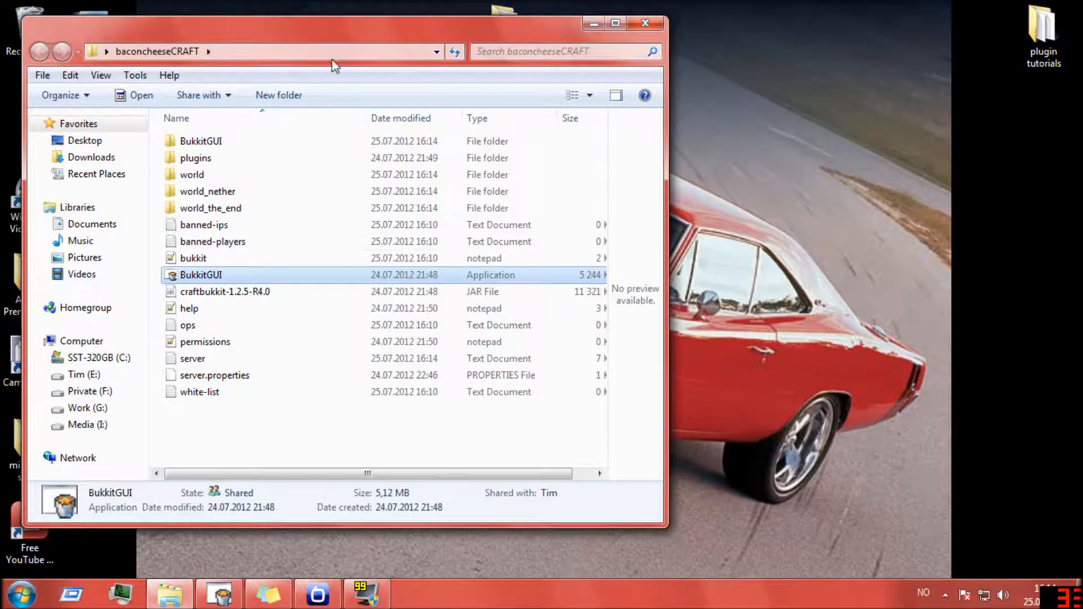
double_click(278, 276)
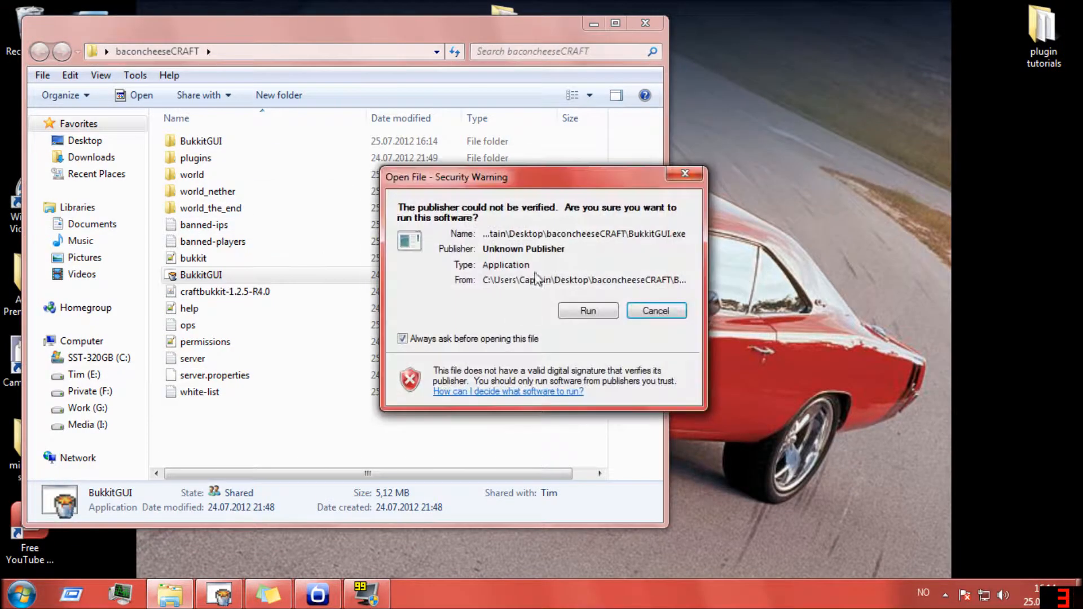
left_click(590, 309)
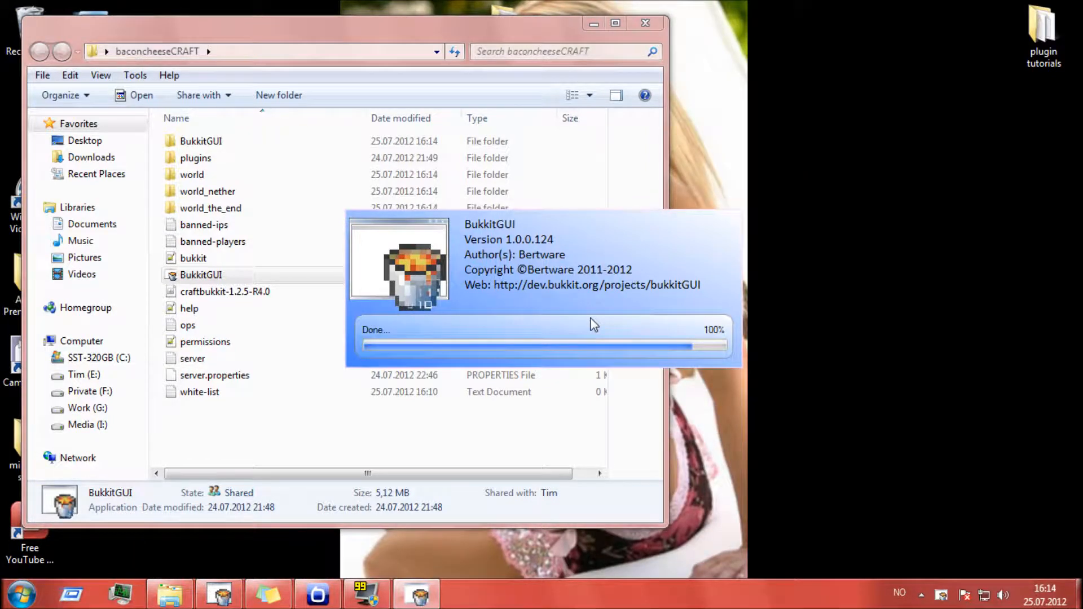
left_click(615, 23)
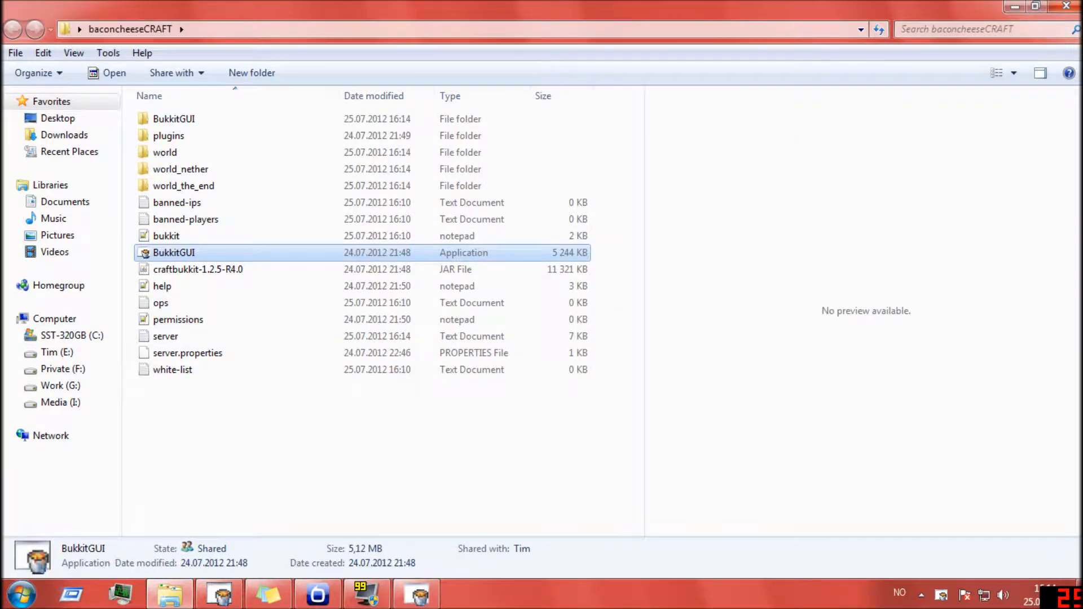
left_click(1015, 6)
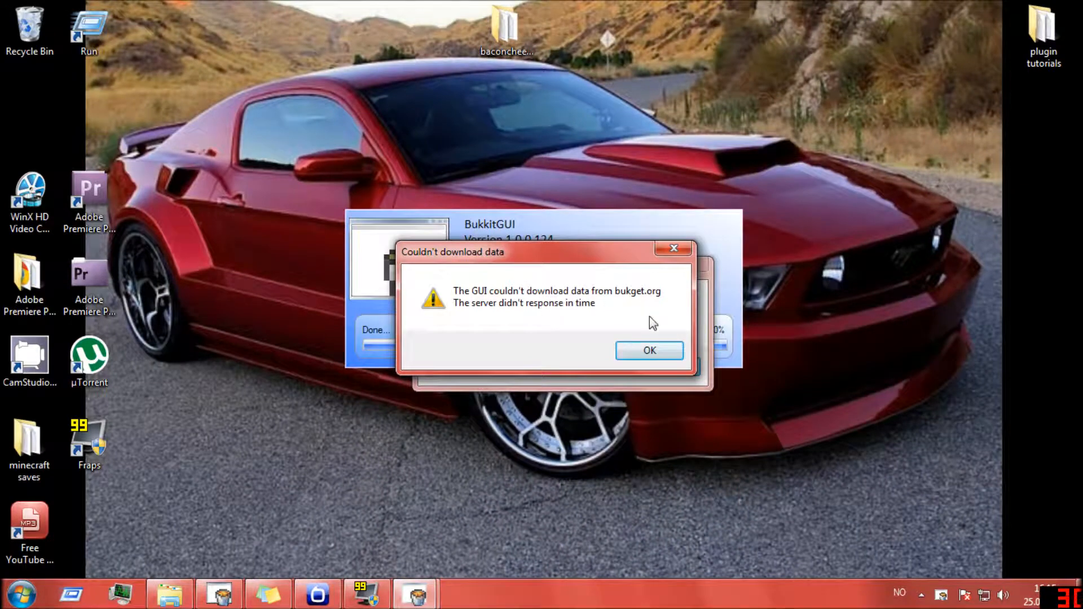
left_click(649, 353)
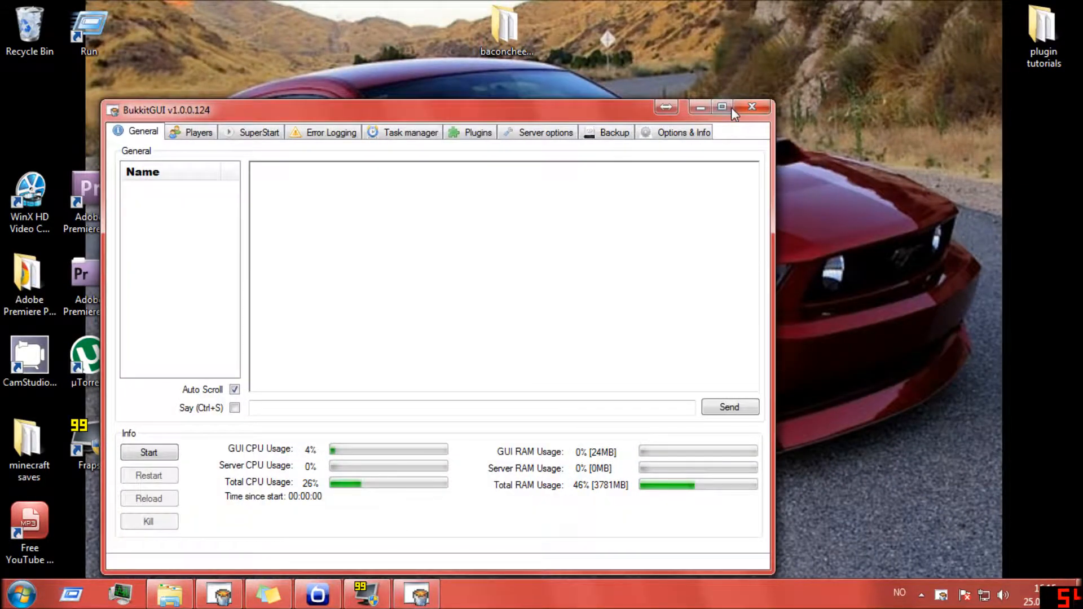
left_click(722, 106)
- Try the tray notification options for player join and player leave, and switch both back off
left_click(593, 29)
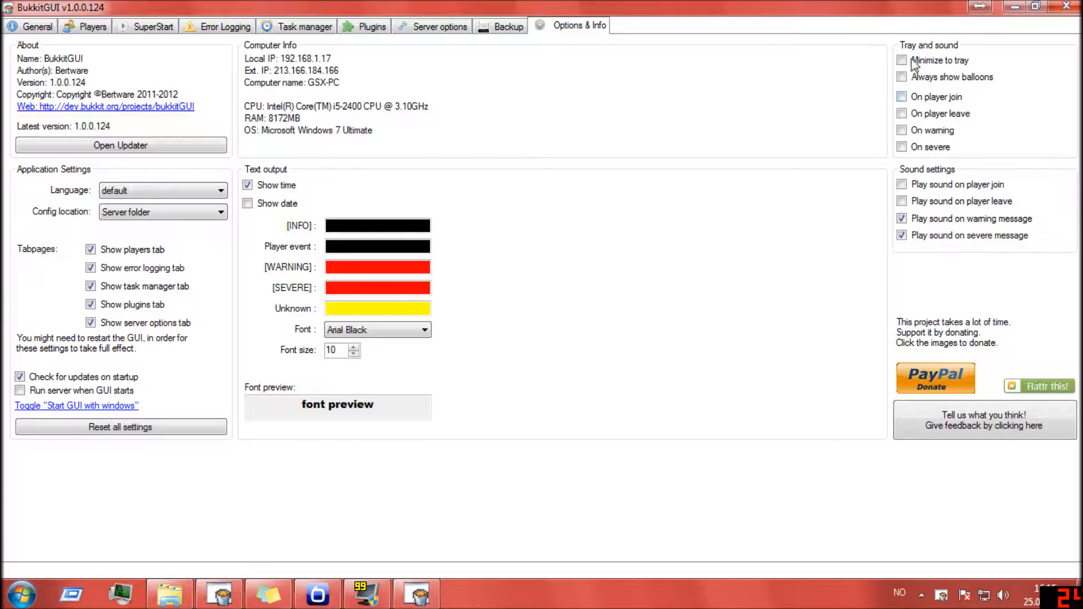
left_click(929, 113)
left_click(927, 99)
left_click(904, 112)
left_click(903, 97)
- Examine the colour choices for [INFO] text and close them without changing the colour
left_click(384, 226)
left_click_drag(429, 105, 602, 112)
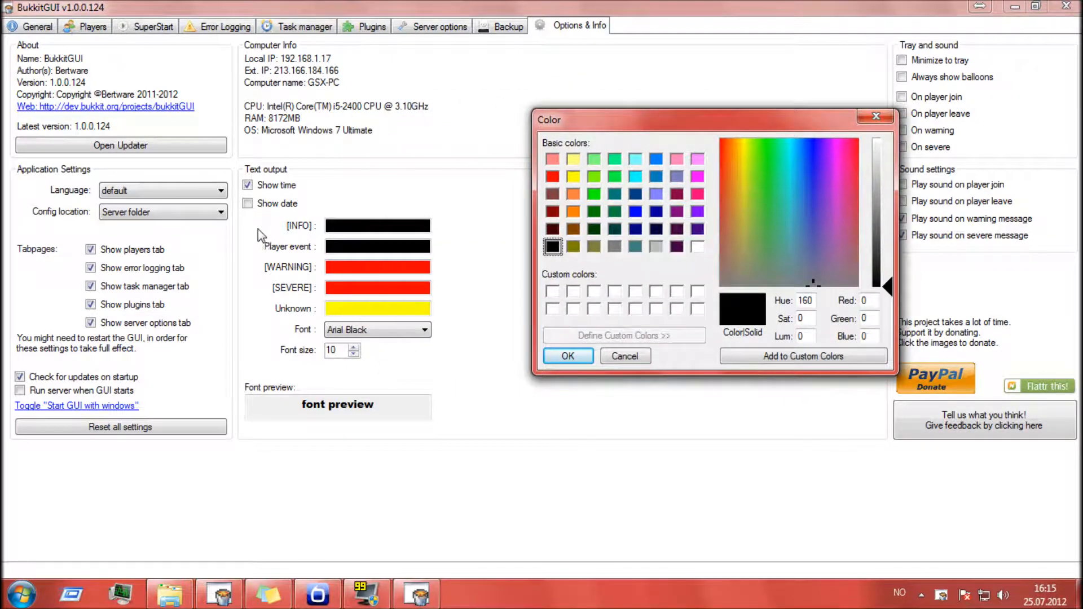
left_click(876, 115)
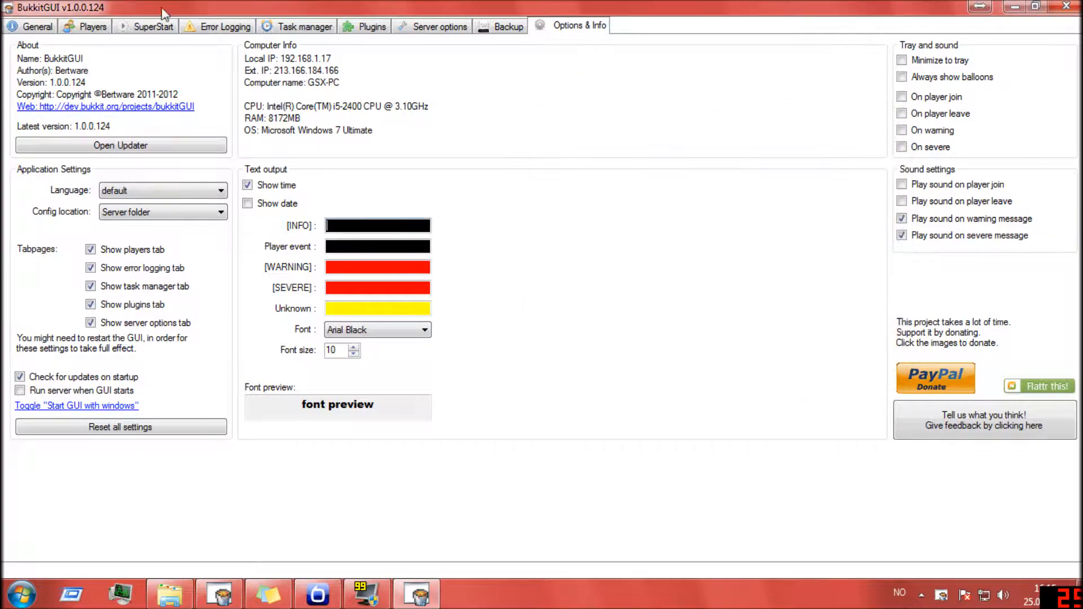
- Start the Bukkit server from the General page
left_click(34, 25)
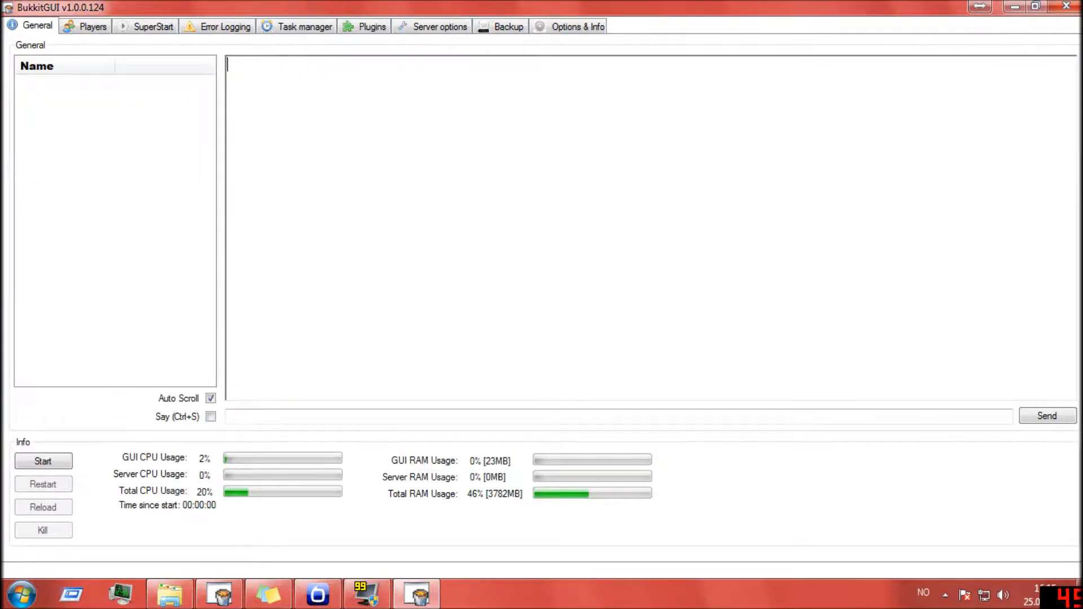
left_click(61, 460)
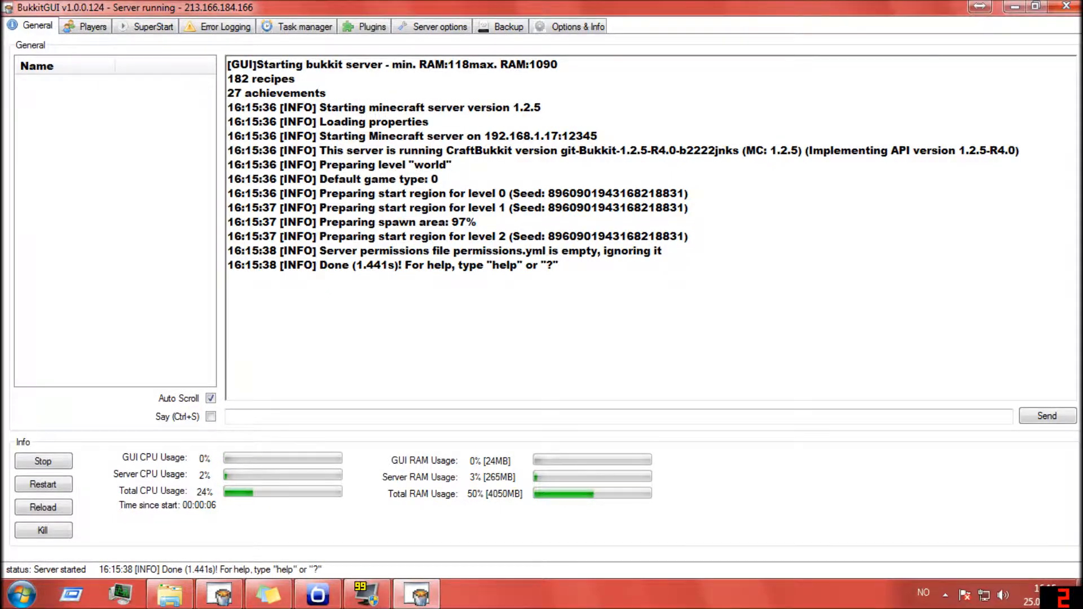
- Set the Player event text colour to green in the application's text output options
left_click(559, 28)
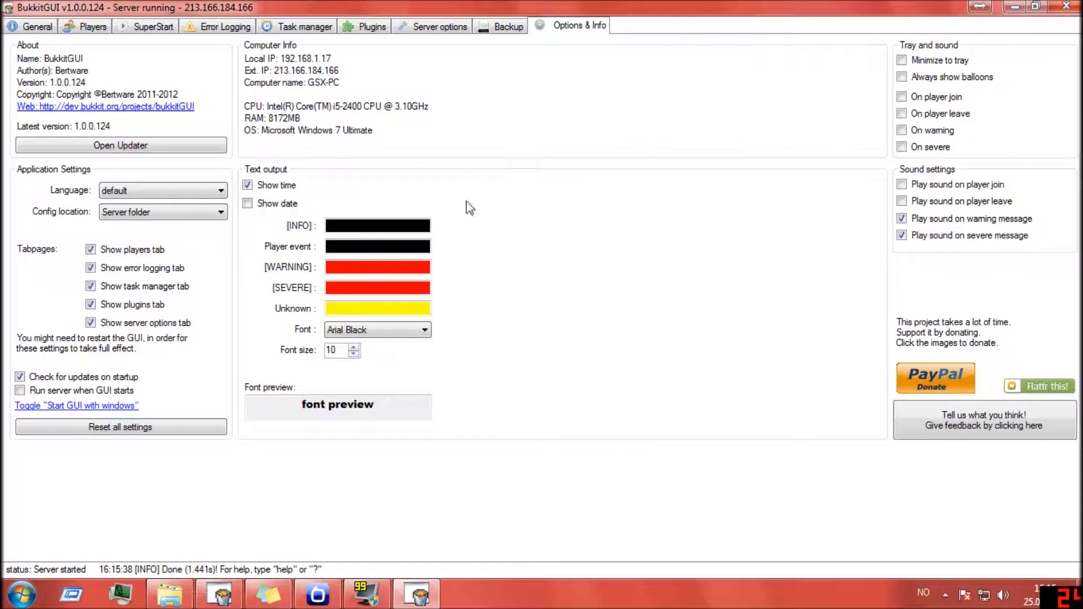
left_click(360, 246)
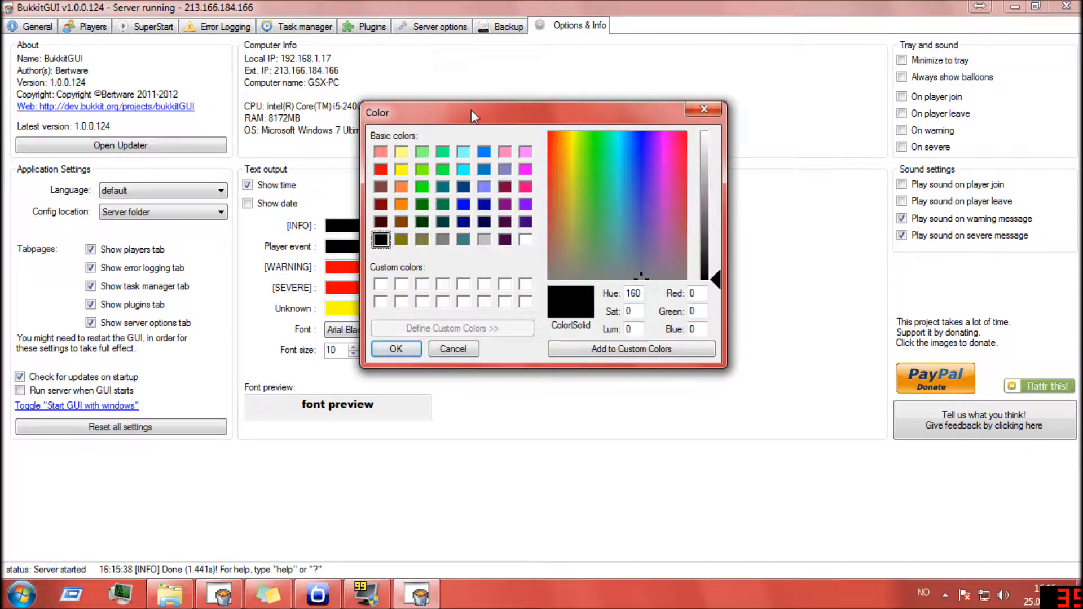
left_click_drag(472, 109, 682, 111)
left_click(632, 189)
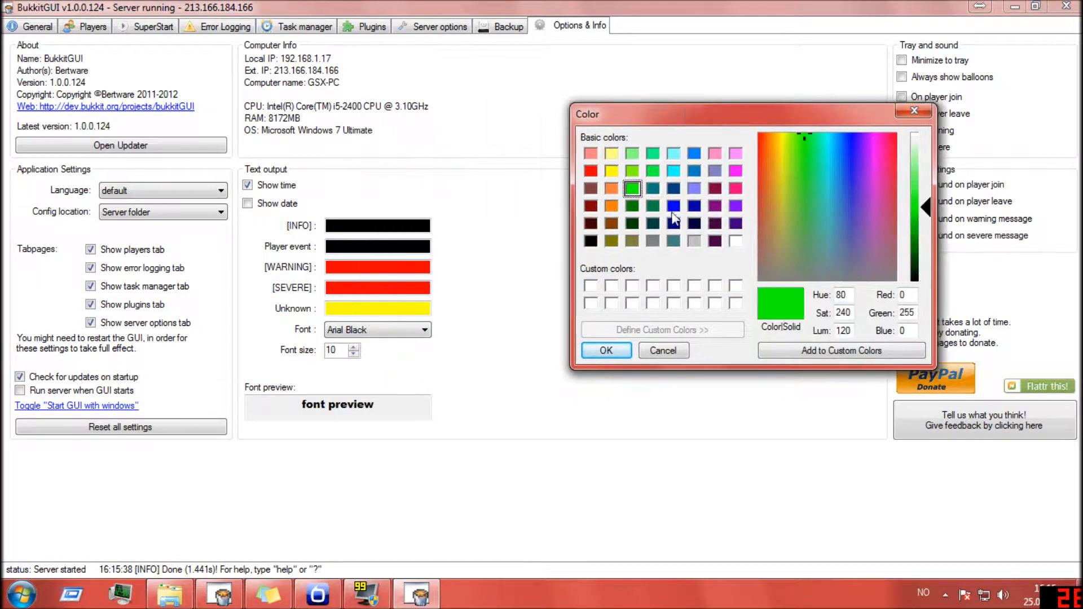
left_click(607, 350)
- Set the text output colours to black for [INFO], red for [WARNING] and black for Unknown
left_click(346, 224)
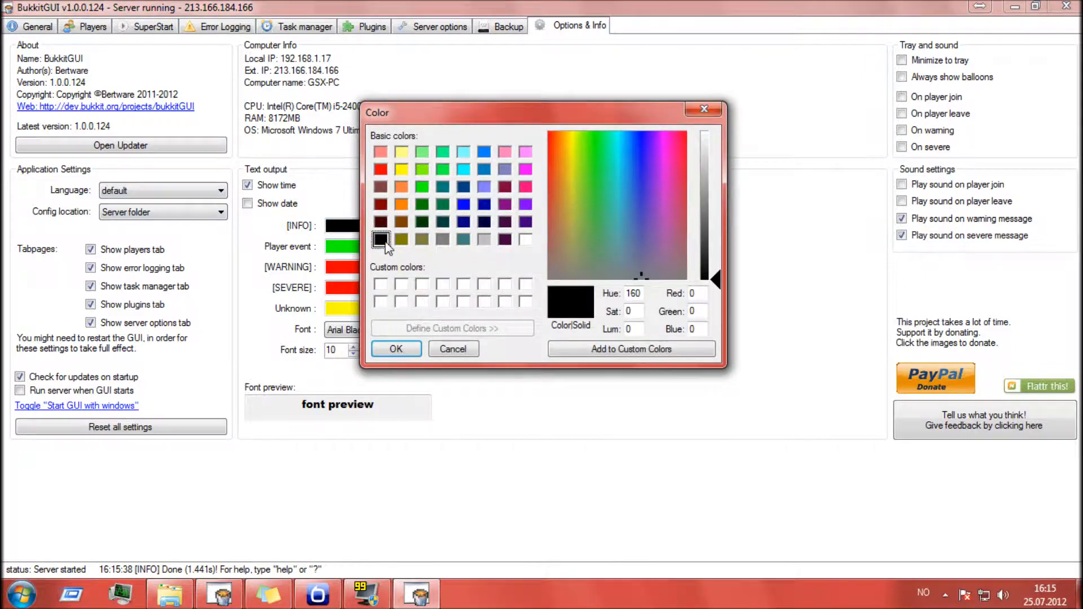
left_click(396, 349)
left_click(382, 267)
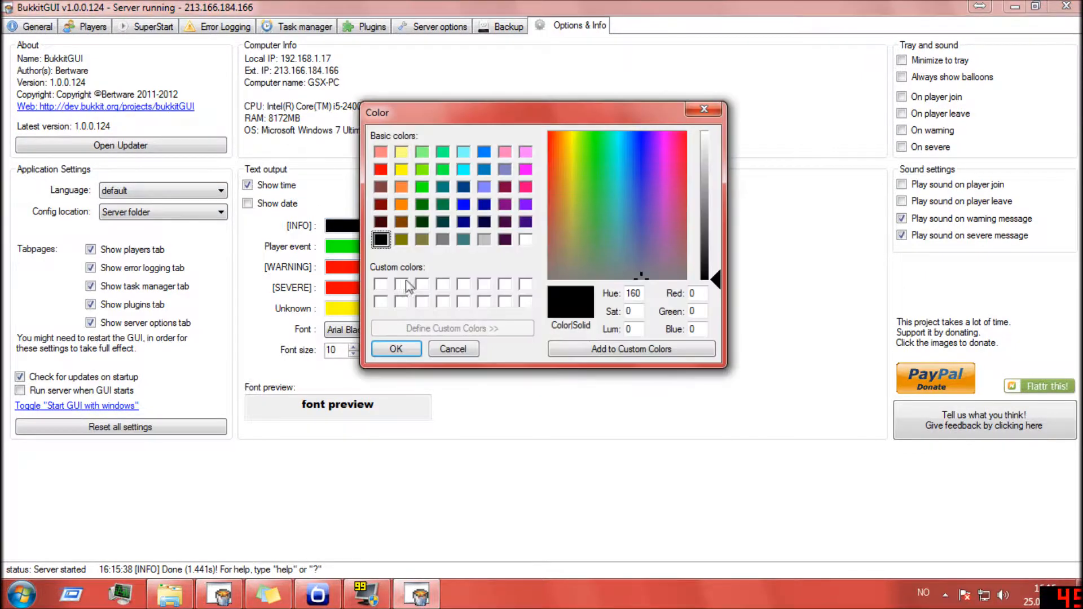
left_click(383, 171)
left_click(396, 349)
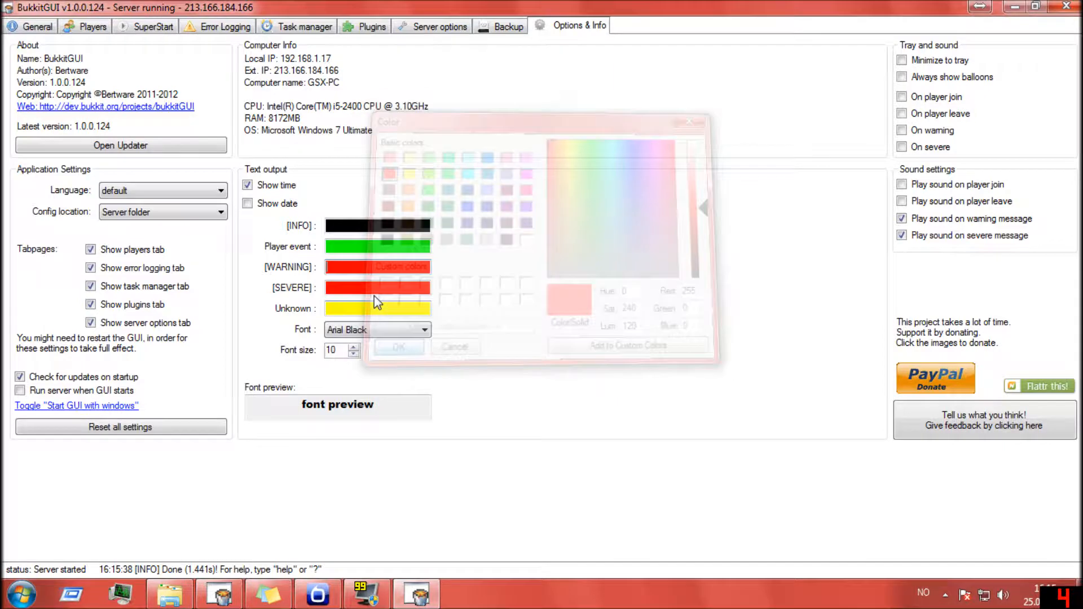
left_click(327, 308)
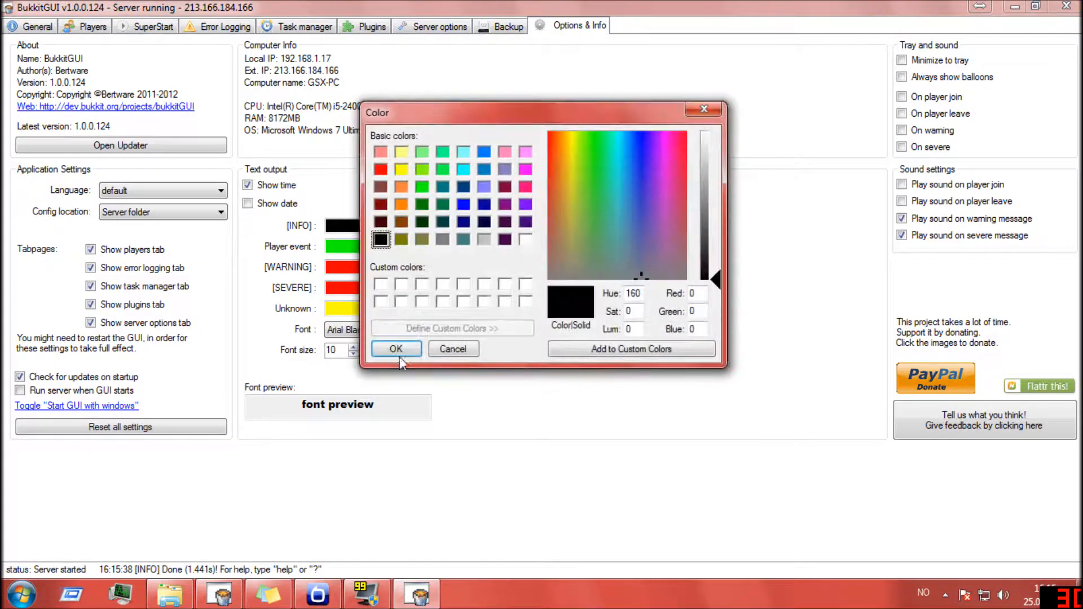
left_click(396, 349)
- Look through the available text output fonts and keep Arial Black
left_click(408, 332)
scroll(423, 262, "down", 2)
scroll(409, 266, "up", 3)
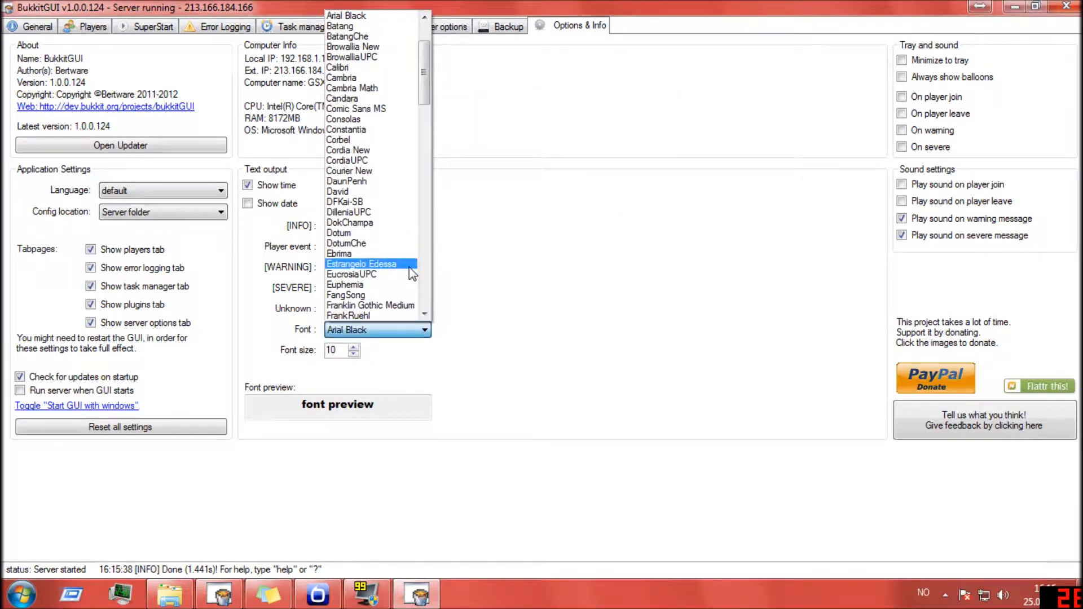
scroll(408, 266, "down", 1)
left_click(374, 329)
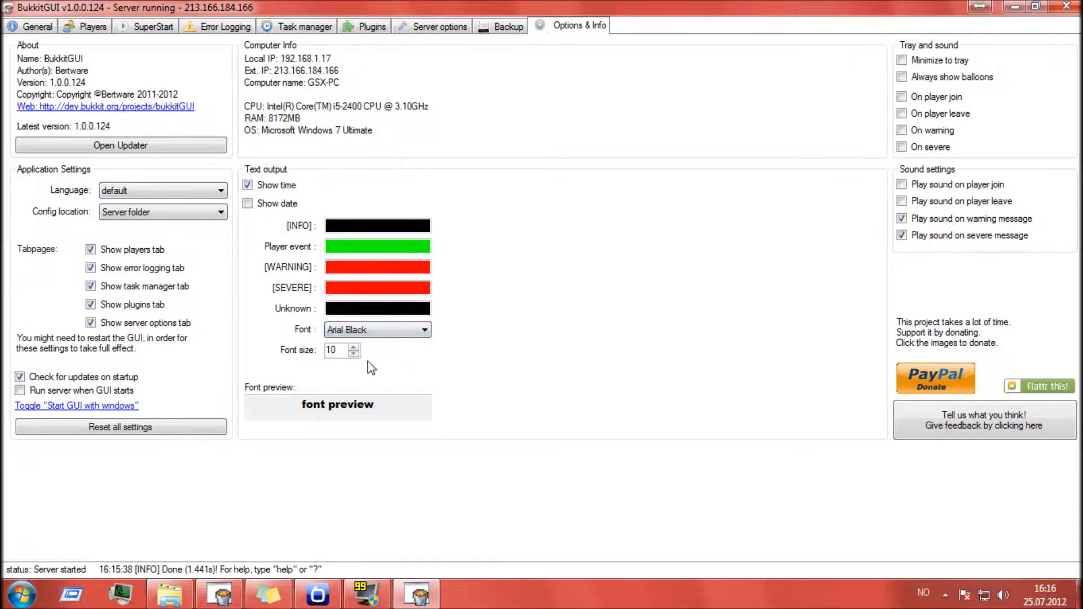
- Try a text output font size of 17 and check how it looks in the server console
left_click(354, 354)
left_click(353, 347)
left_click(353, 348)
left_click(353, 347)
left_click(353, 347)
left_click(354, 347)
left_click(353, 347)
left_click(354, 347)
left_click(353, 347)
left_click(353, 348)
left_click(353, 348)
left_click(354, 354)
left_click(354, 353)
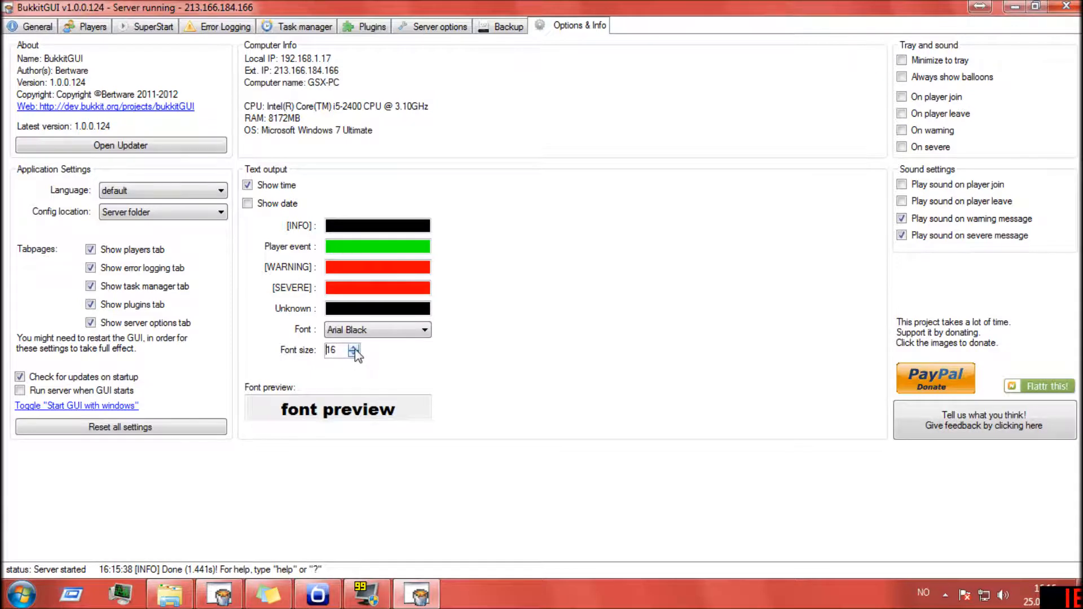
left_click(37, 27)
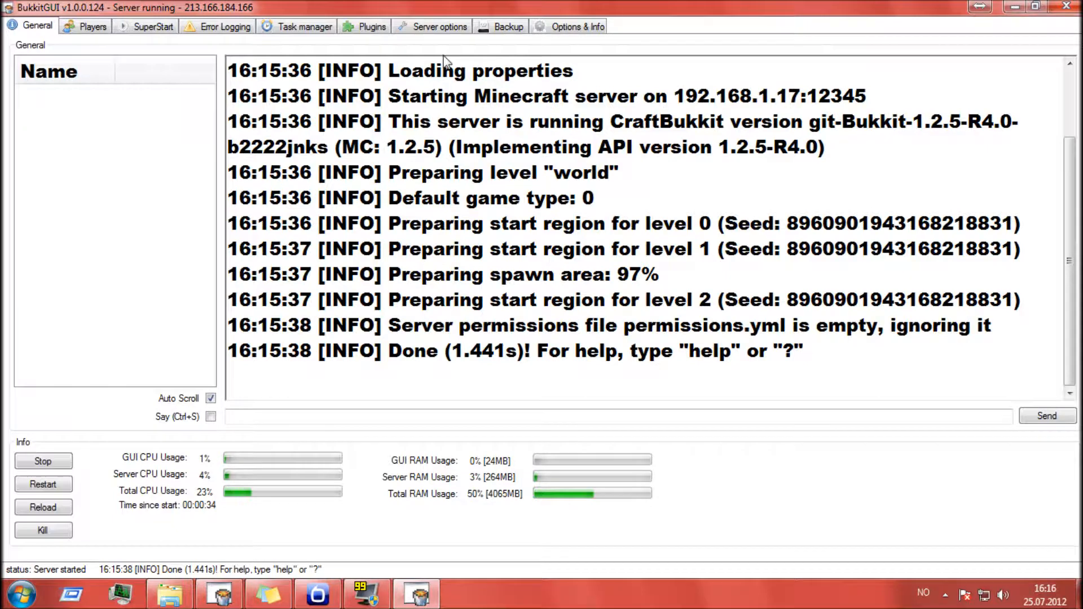
- Set the text output font size back to 10
left_click(606, 26)
left_click(353, 354)
left_click(354, 354)
left_click(354, 354)
left_click(354, 354)
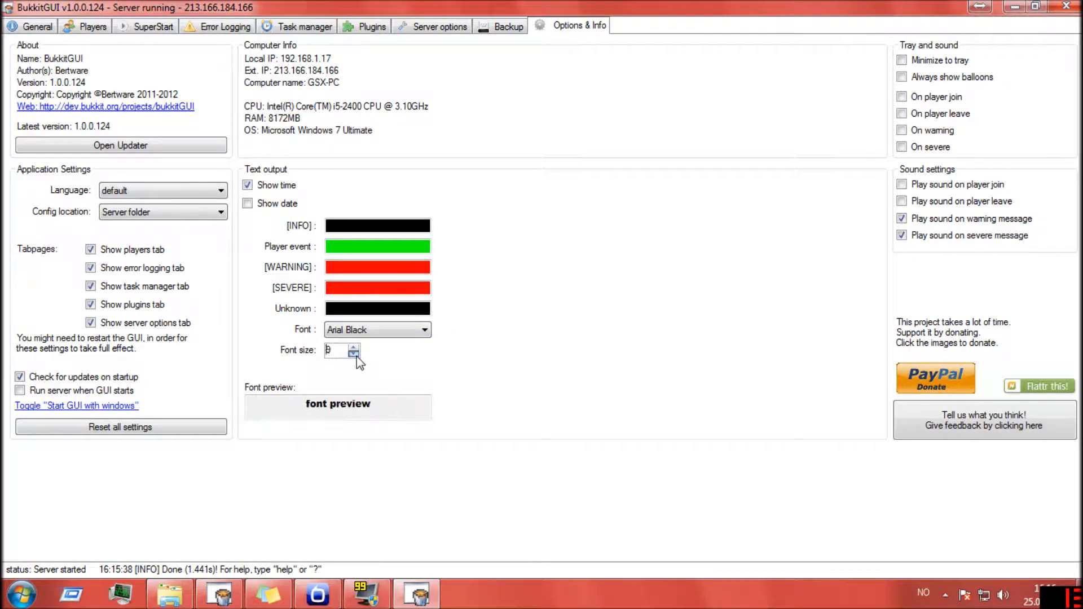
left_click(353, 347)
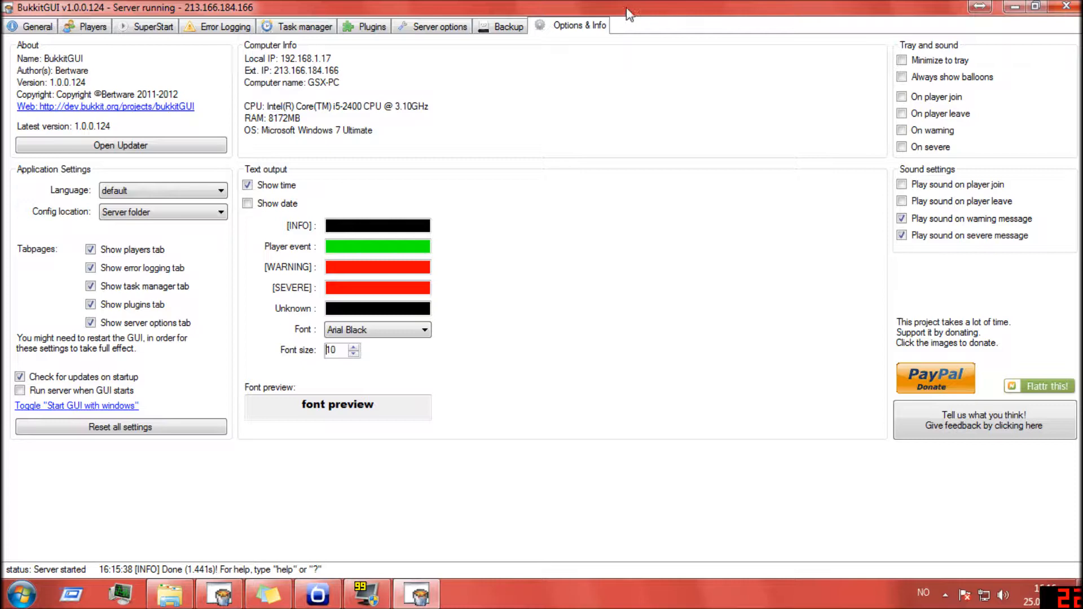
left_click_drag(625, 19, 567, 41)
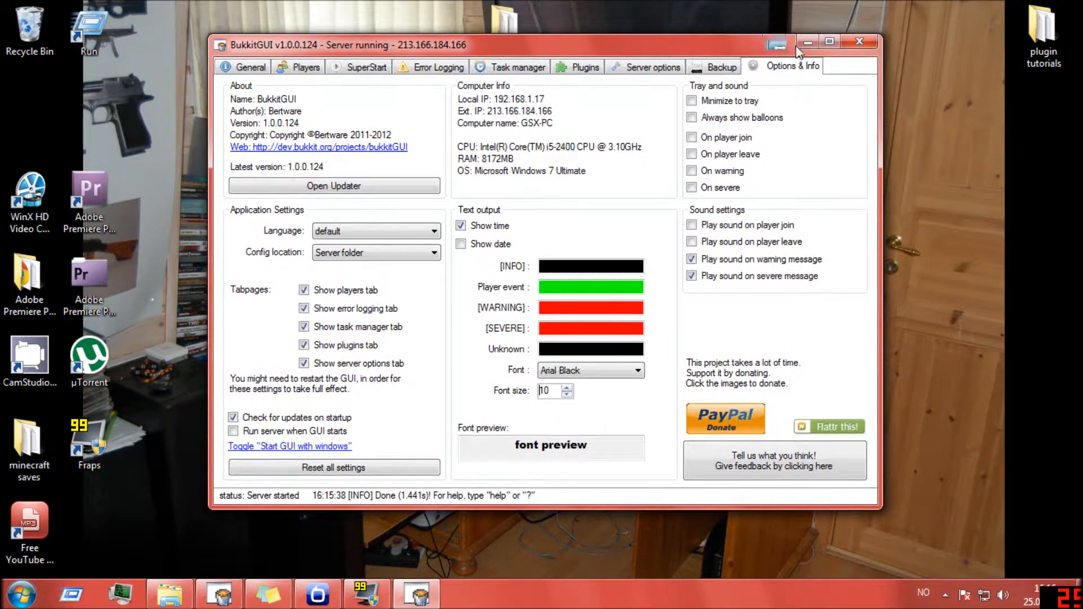
left_click(829, 44)
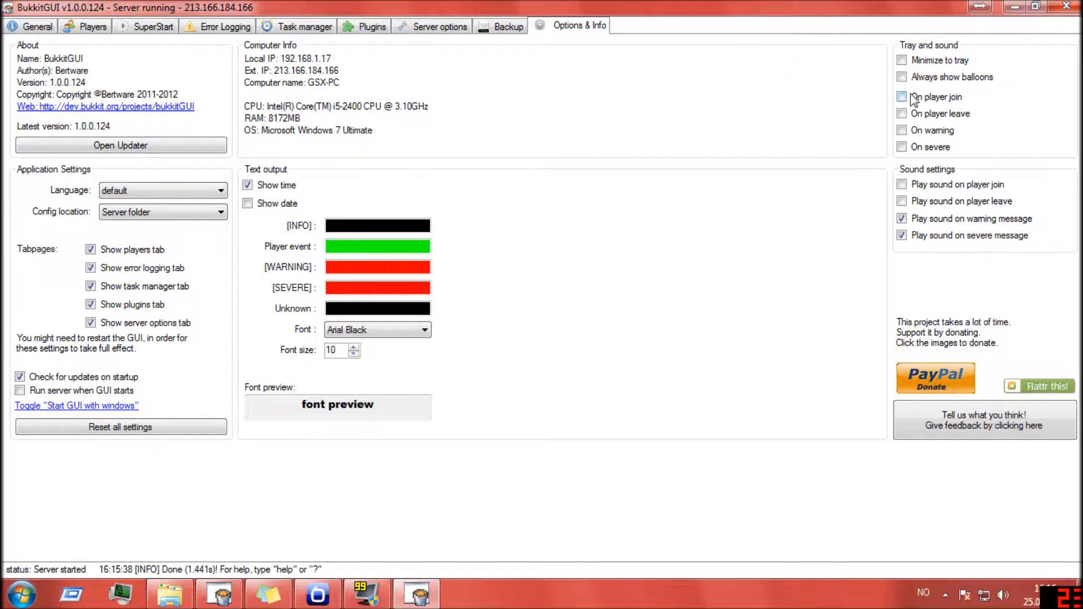
- Review the Backup, Server options, Plugins, Task manager, Error Logging, SuperStart and Players pages, ending on the General page
left_click(512, 27)
left_click(440, 27)
left_click(366, 27)
left_click(302, 27)
left_click(225, 27)
left_click(152, 26)
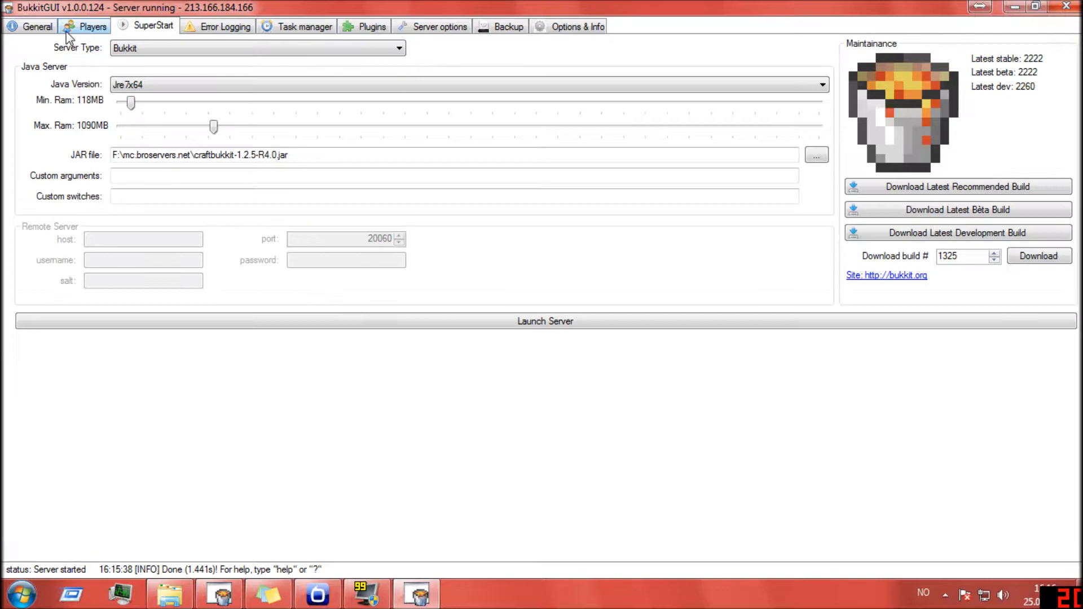
left_click(85, 27)
left_click(34, 27)
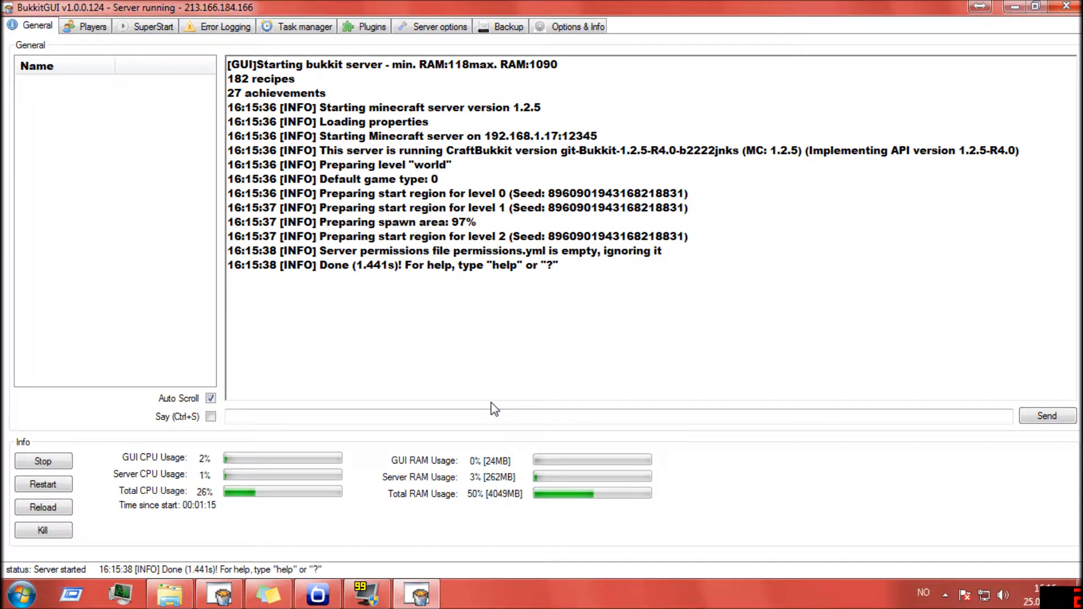
left_click_drag(664, 251, 228, 65)
left_click(418, 179)
left_click_drag(558, 265, 229, 65)
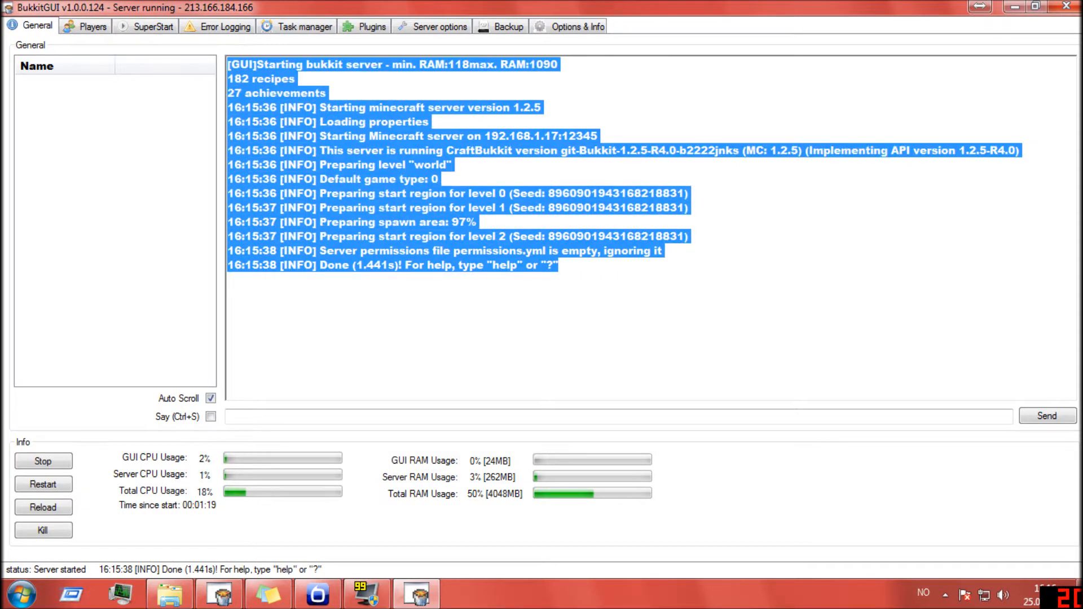
left_click(391, 179)
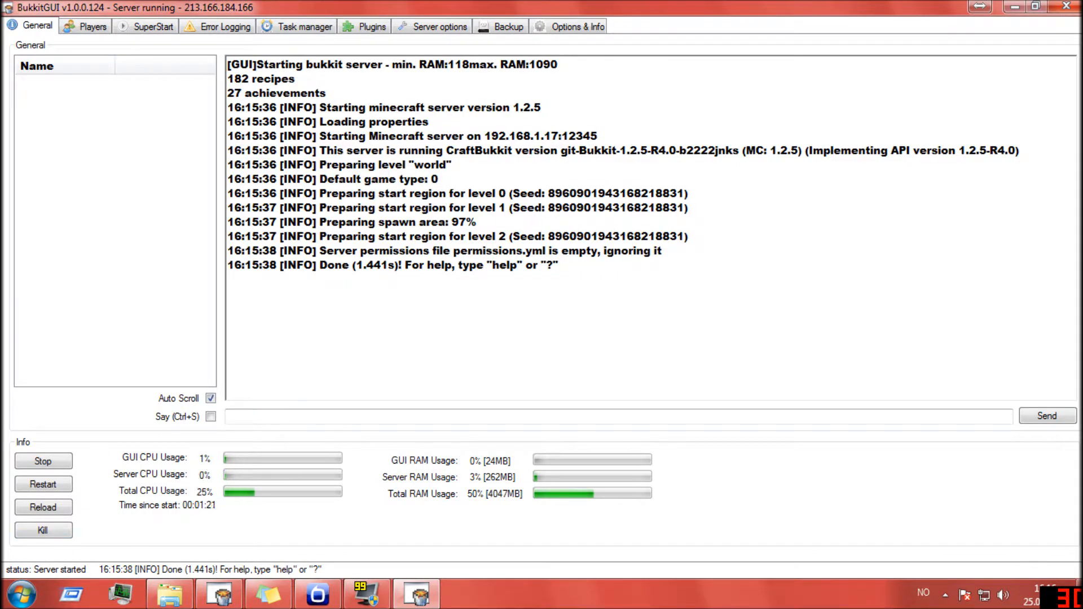